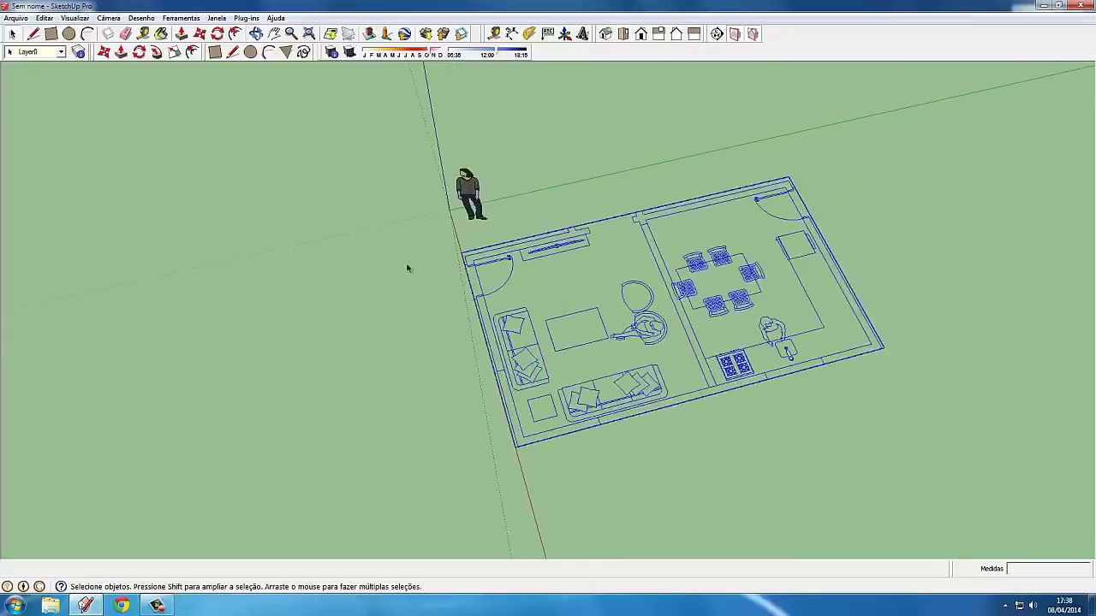
Draw edges that close the outline beside the door into a rectangular face.
{"action": "scroll", "coordinate": [334, 196], "scroll_direction": "up", "scroll_amount": 3}
{"action": "key", "text": "l"}
{"action": "scroll", "coordinate": [570, 247], "scroll_direction": "up", "scroll_amount": 3}
{"action": "left_click", "coordinate": [571, 236]}
{"action": "scroll", "coordinate": [567, 204], "scroll_direction": "up", "scroll_amount": 2}
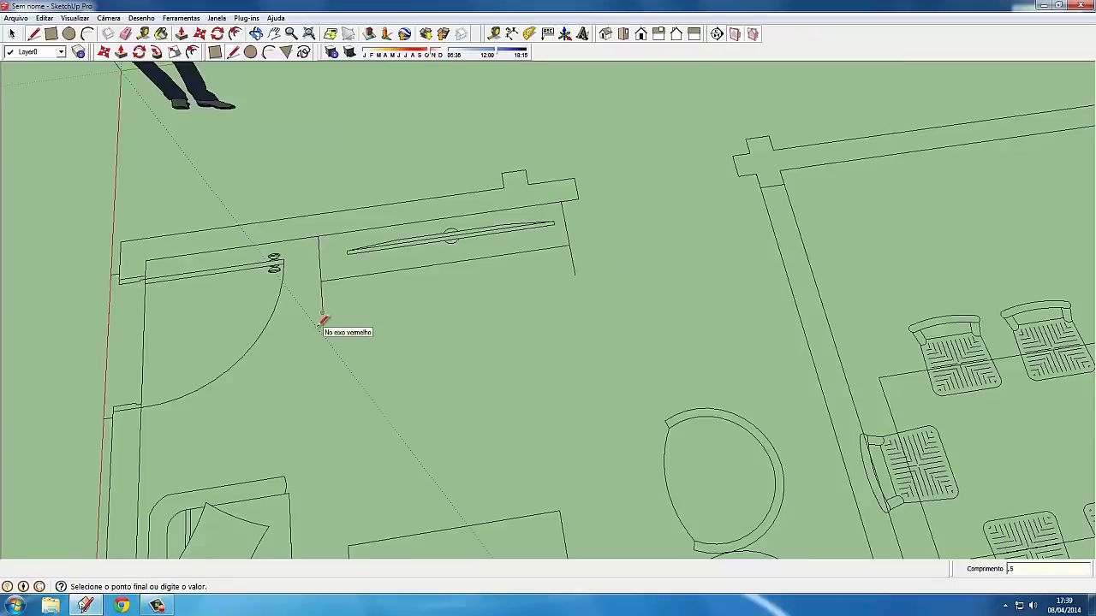
{"action": "left_click", "coordinate": [571, 203]}
{"action": "left_click", "coordinate": [322, 232]}
{"action": "left_click", "coordinate": [572, 246]}
{"action": "scroll", "coordinate": [575, 250], "scroll_direction": "up", "scroll_amount": 1}
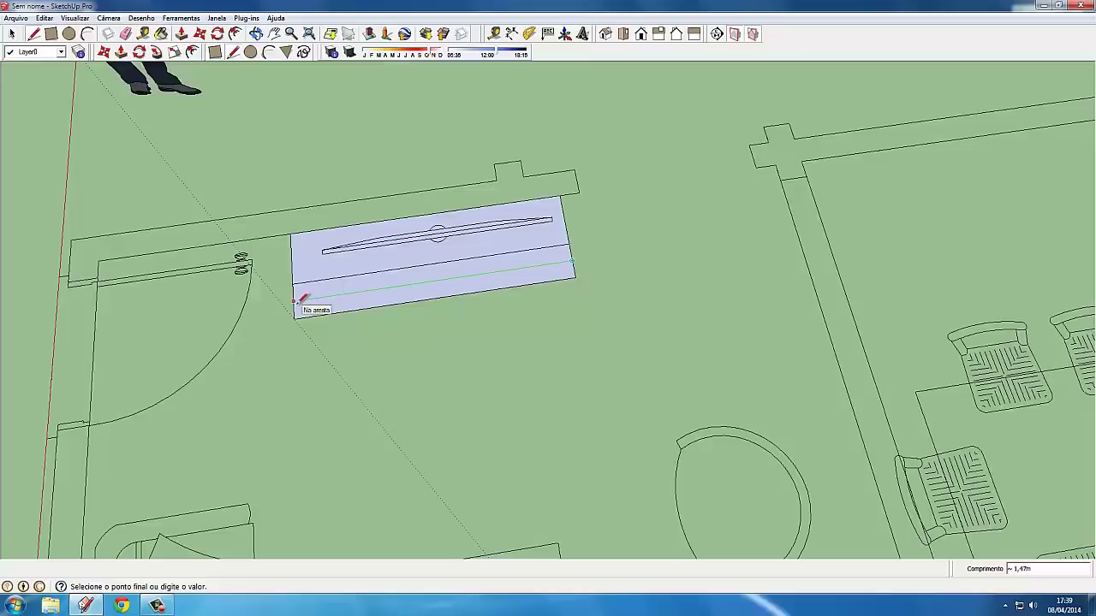
{"action": "scroll", "coordinate": [283, 281], "scroll_direction": "down", "scroll_amount": 1}
{"action": "key", "text": "space"}
Draw a shallow 2-point arc across the new counter face.
{"action": "scroll", "coordinate": [369, 276], "scroll_direction": "down", "scroll_amount": 1}
{"action": "scroll", "coordinate": [370, 275], "scroll_direction": "up", "scroll_amount": 2}
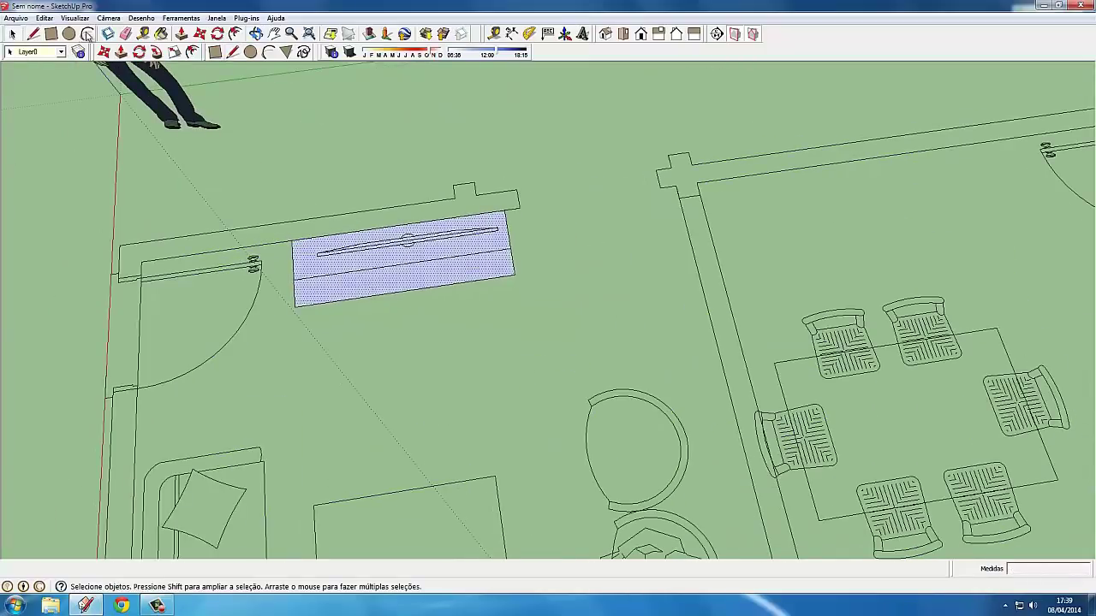
{"action": "scroll", "coordinate": [379, 196], "scroll_direction": "up", "scroll_amount": 2}
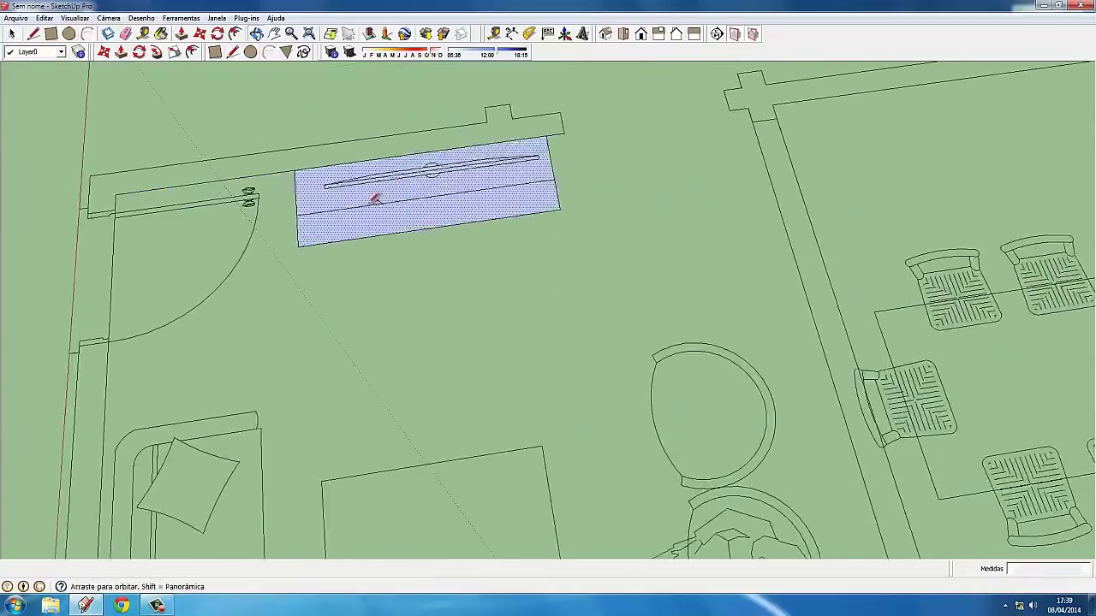
{"action": "scroll", "coordinate": [283, 218], "scroll_direction": "up", "scroll_amount": 1}
{"action": "key", "text": "l"}
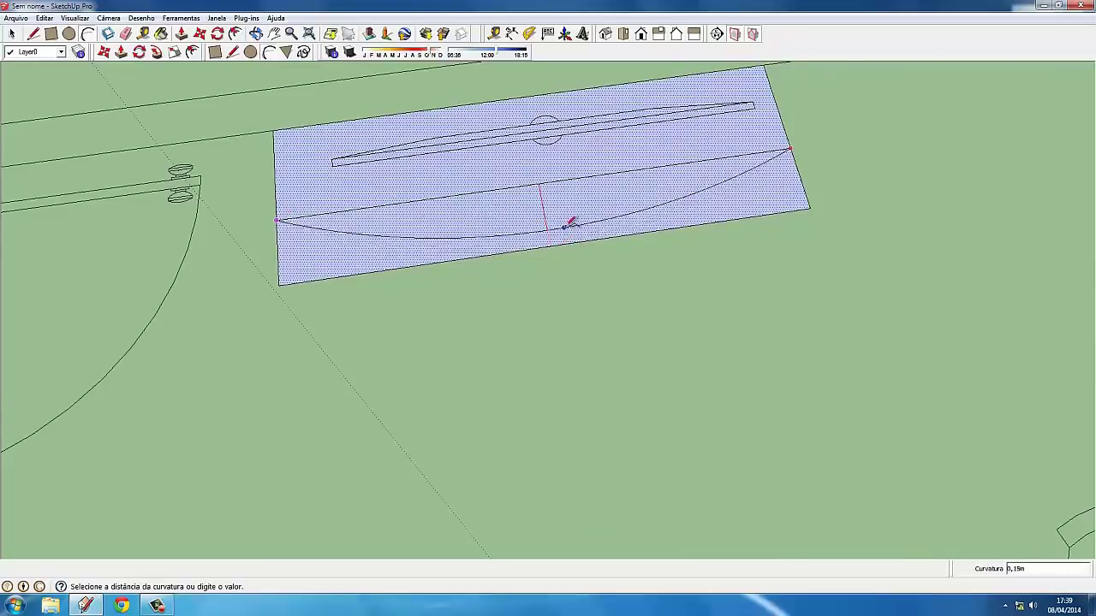
{"action": "scroll", "coordinate": [571, 235], "scroll_direction": "up", "scroll_amount": 2}
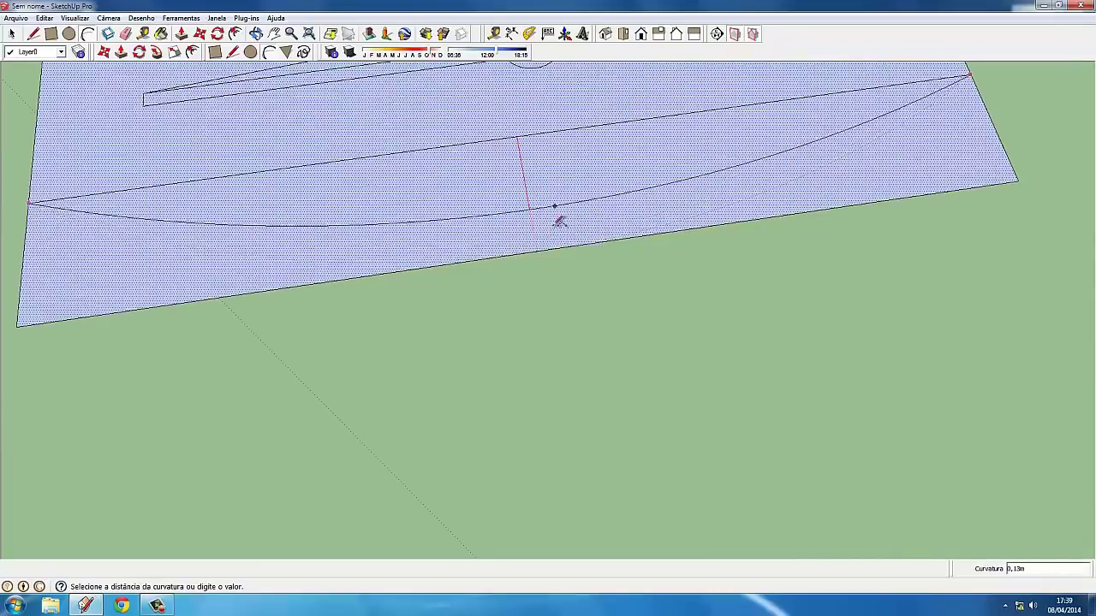
{"action": "left_click", "coordinate": [546, 237]}
{"action": "scroll", "coordinate": [558, 240], "scroll_direction": "down", "scroll_amount": 2}
Erase the leftover corner triangles beside the curved face.
{"action": "scroll", "coordinate": [522, 197], "scroll_direction": "down", "scroll_amount": 2}
{"action": "key", "text": "space"}
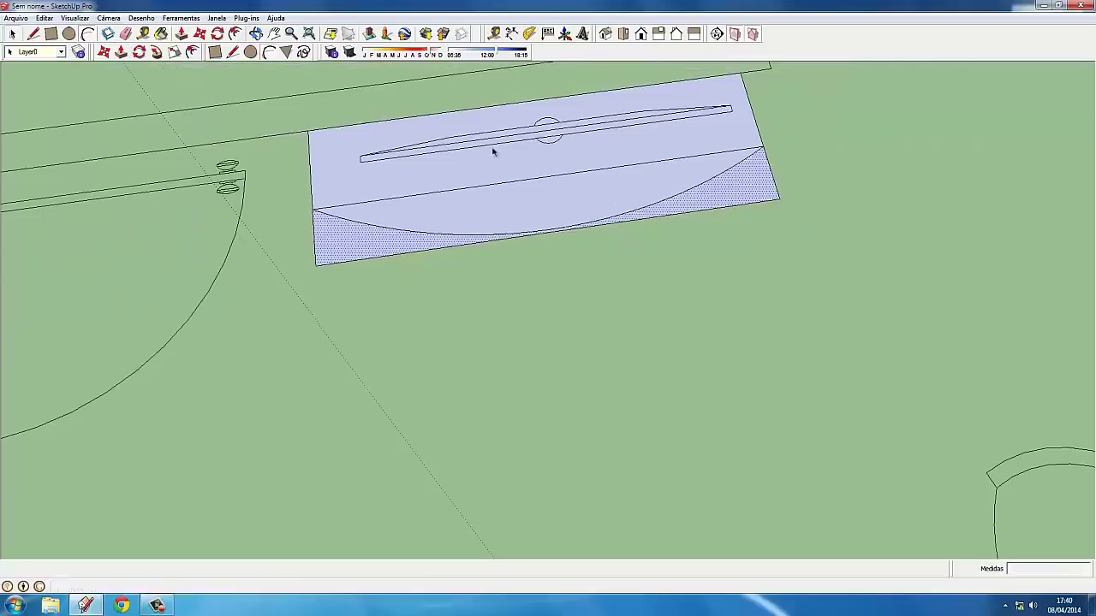
{"action": "key", "text": "Delete"}
{"action": "left_click", "coordinate": [404, 215]}
{"action": "middle_click_drag", "start_coordinate": [403, 214], "coordinate": [379, 201]}
Push/Pull the curved face up 0,10m into a slab.
{"action": "key", "text": "p"}
{"action": "left_click", "coordinate": [393, 206]}
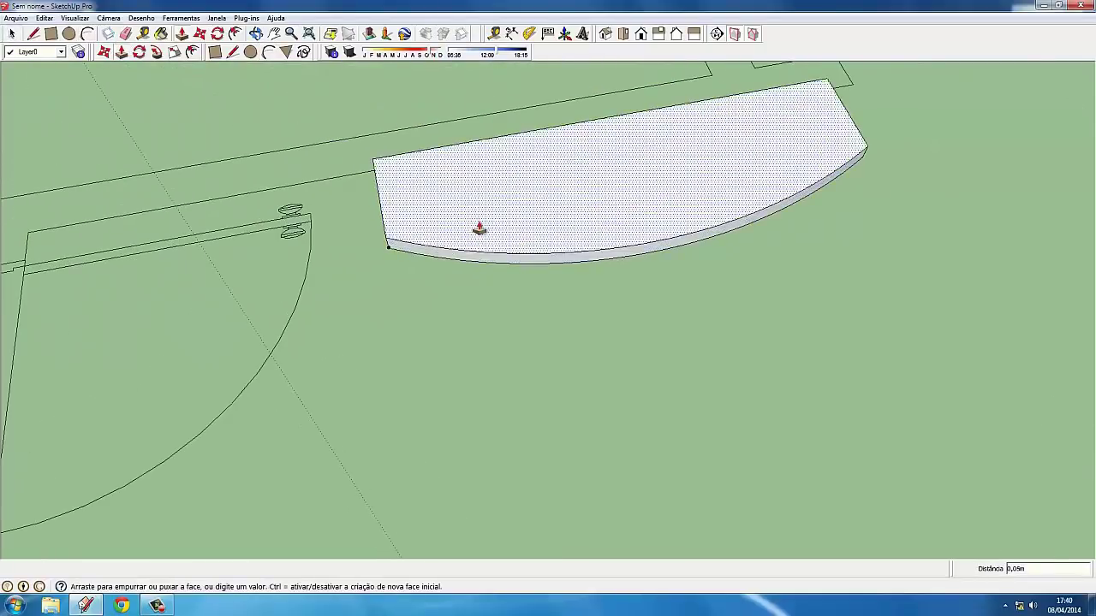
{"action": "left_click", "coordinate": [504, 214]}
{"action": "scroll", "coordinate": [504, 214], "scroll_direction": "down", "scroll_amount": 3}
{"action": "middle_click_drag", "start_coordinate": [504, 214], "coordinate": [521, 249]}
{"action": "scroll", "coordinate": [548, 266], "scroll_direction": "up", "scroll_amount": 3}
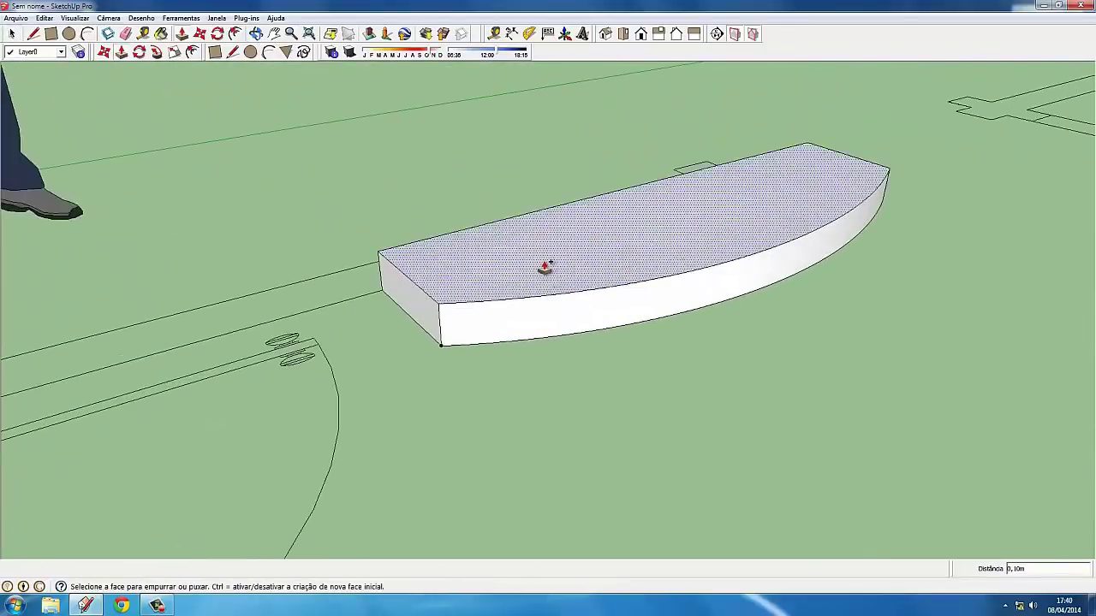
Pull the slab's top face up slightly to form a thin top layer.
{"action": "left_click", "coordinate": [504, 246]}
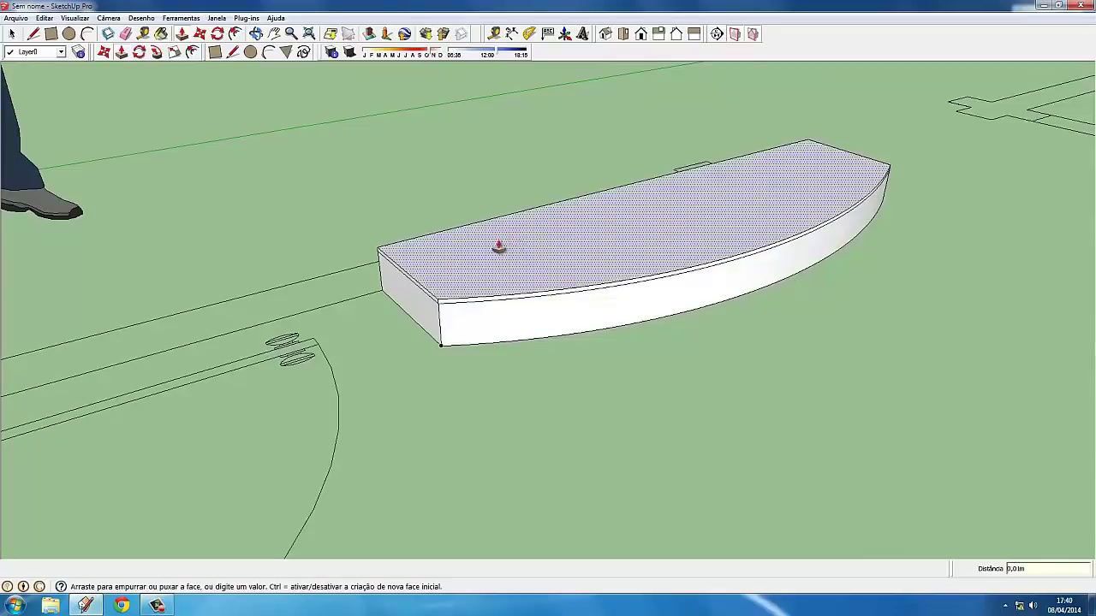
{"action": "left_click", "coordinate": [499, 245]}
{"action": "key", "text": "f"}
{"action": "left_click", "coordinate": [445, 210]}
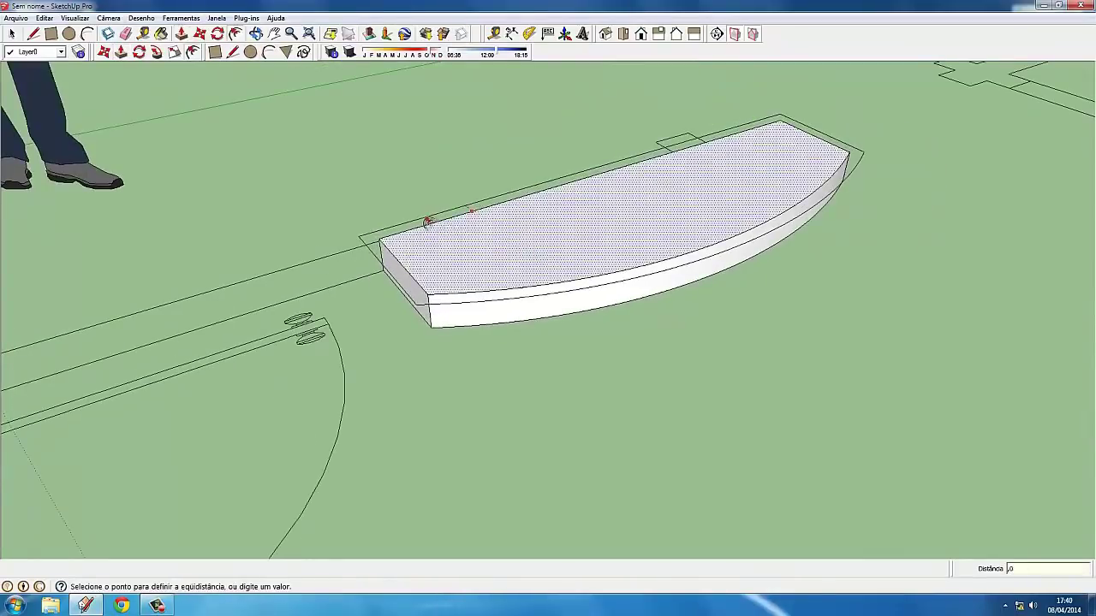
Offset the top face outline and draw edges to close its corners.
{"action": "left_click", "coordinate": [428, 221]}
{"action": "key", "text": "l"}
{"action": "scroll", "coordinate": [383, 228], "scroll_direction": "up", "scroll_amount": 4}
{"action": "scroll", "coordinate": [382, 228], "scroll_direction": "up", "scroll_amount": 2}
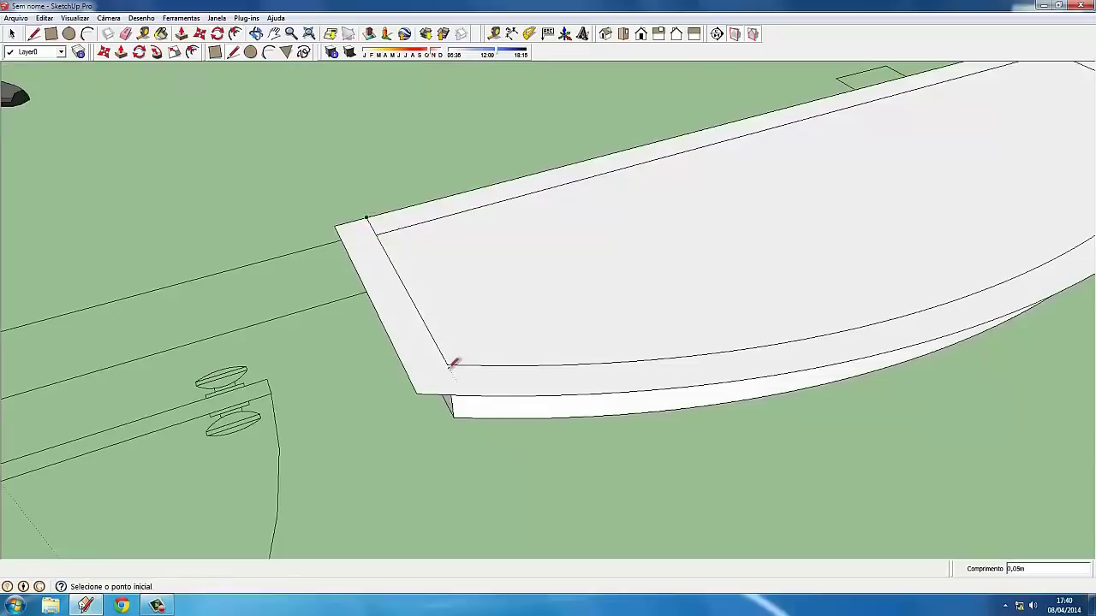
{"action": "scroll", "coordinate": [482, 422], "scroll_direction": "down", "scroll_amount": 5}
{"action": "scroll", "coordinate": [435, 299], "scroll_direction": "up", "scroll_amount": 4}
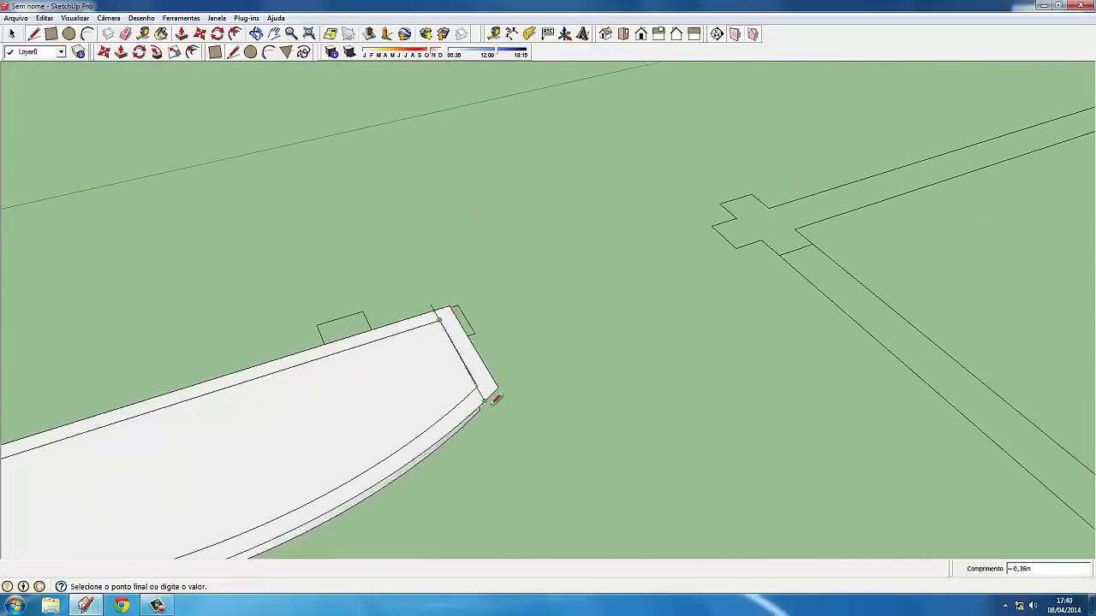
{"action": "scroll", "coordinate": [489, 394], "scroll_direction": "down", "scroll_amount": 2}
Erase the stray edge at the right corner of the top face.
{"action": "key", "text": "e"}
{"action": "scroll", "coordinate": [648, 282], "scroll_direction": "up", "scroll_amount": 2}
{"action": "scroll", "coordinate": [587, 237], "scroll_direction": "up", "scroll_amount": 2}
{"action": "scroll", "coordinate": [587, 237], "scroll_direction": "up", "scroll_amount": 2}
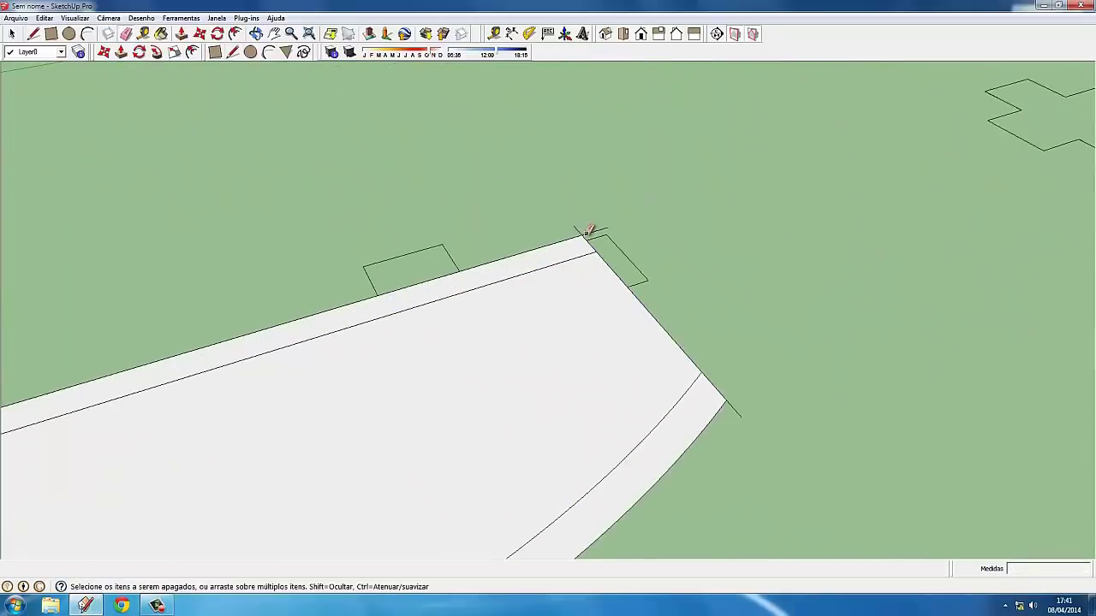
{"action": "left_click", "coordinate": [586, 236]}
{"action": "scroll", "coordinate": [586, 236], "scroll_direction": "down", "scroll_amount": 3}
{"action": "scroll", "coordinate": [301, 283], "scroll_direction": "up", "scroll_amount": 3}
{"action": "scroll", "coordinate": [313, 288], "scroll_direction": "down", "scroll_amount": 3}
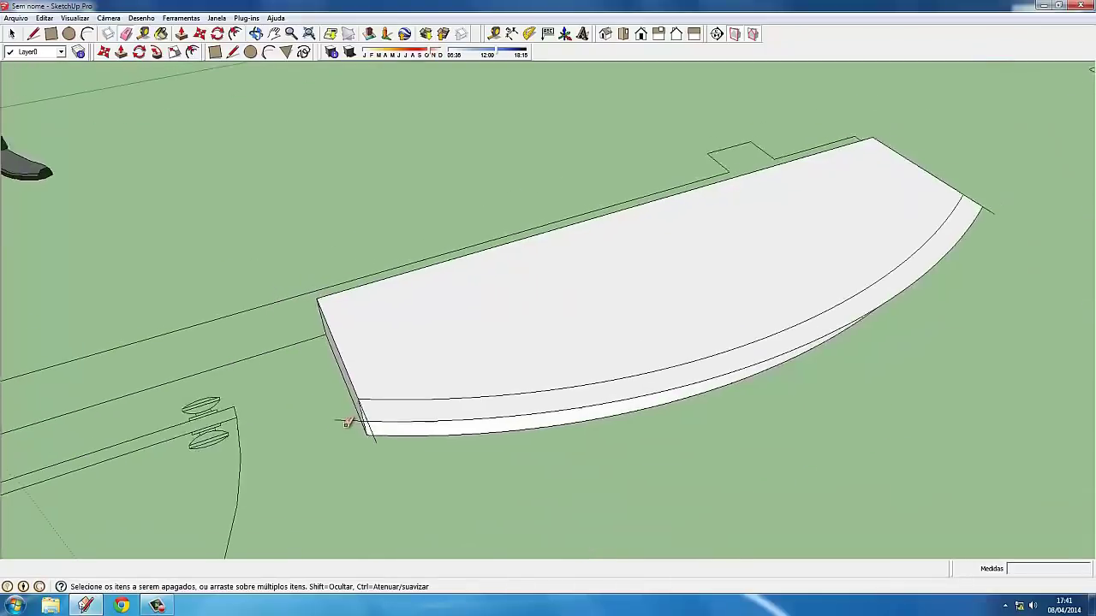
{"action": "mouse_move", "coordinate": [286, 416]}
{"action": "middle_mouse_down"}
{"action": "mouse_move", "coordinate": [431, 313]}
{"action": "mouse_move", "coordinate": [195, 47]}
{"action": "middle_mouse_up"}
Push/Pull the narrow strip along the curved front 0,01m to form a slight lip.
{"action": "left_click", "coordinate": [181, 33]}
{"action": "scroll", "coordinate": [435, 396], "scroll_direction": "up", "scroll_amount": 2}
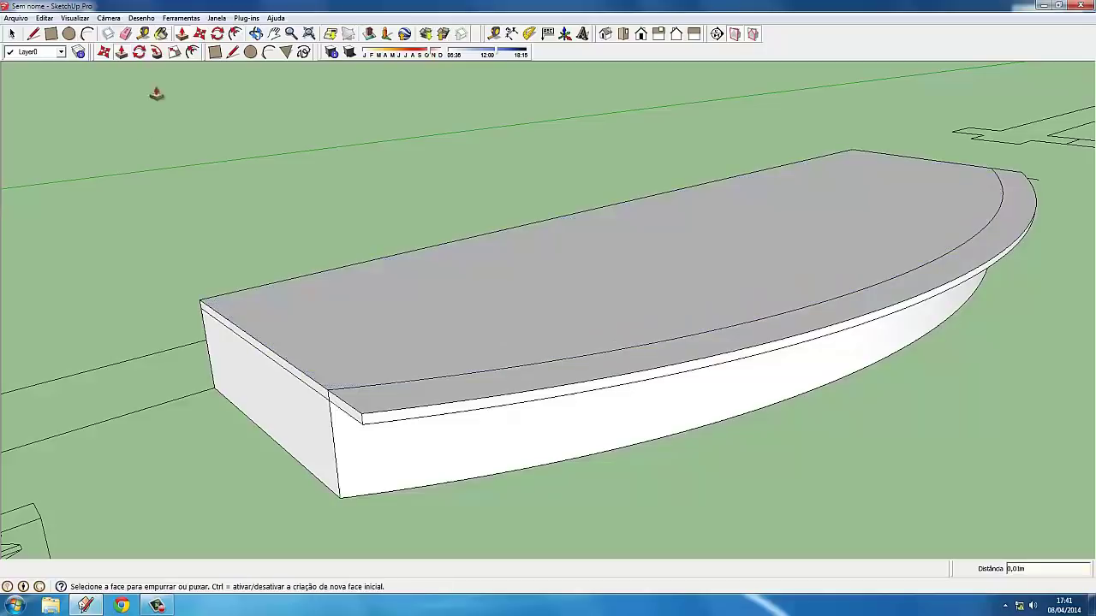
{"action": "left_click", "coordinate": [125, 33]}
{"action": "mouse_move", "coordinate": [452, 372]}
{"action": "middle_mouse_down"}
{"action": "mouse_move", "coordinate": [293, 385]}
{"action": "mouse_move", "coordinate": [643, 418]}
{"action": "mouse_move", "coordinate": [567, 423]}
{"action": "middle_mouse_up"}
{"action": "scroll", "coordinate": [643, 417], "scroll_direction": "up", "scroll_amount": 3}
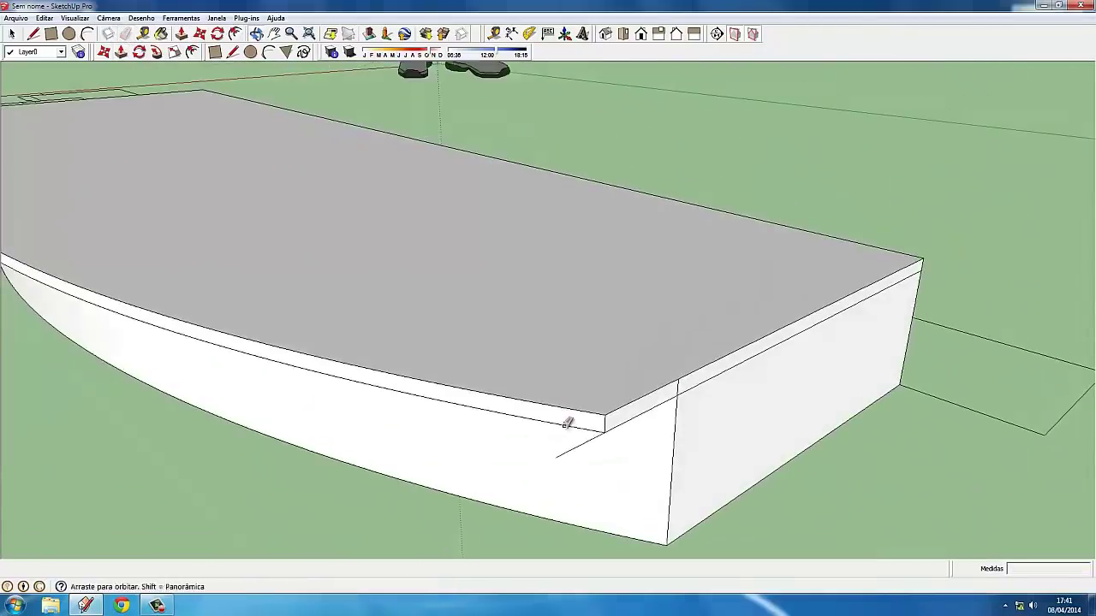
{"action": "scroll", "coordinate": [679, 388], "scroll_direction": "down", "scroll_amount": 5}
{"action": "scroll", "coordinate": [470, 357], "scroll_direction": "up", "scroll_amount": 3}
Offset the slab's top face outline 0,01m inward.
{"action": "key", "text": "f"}
{"action": "left_click", "coordinate": [470, 357]}
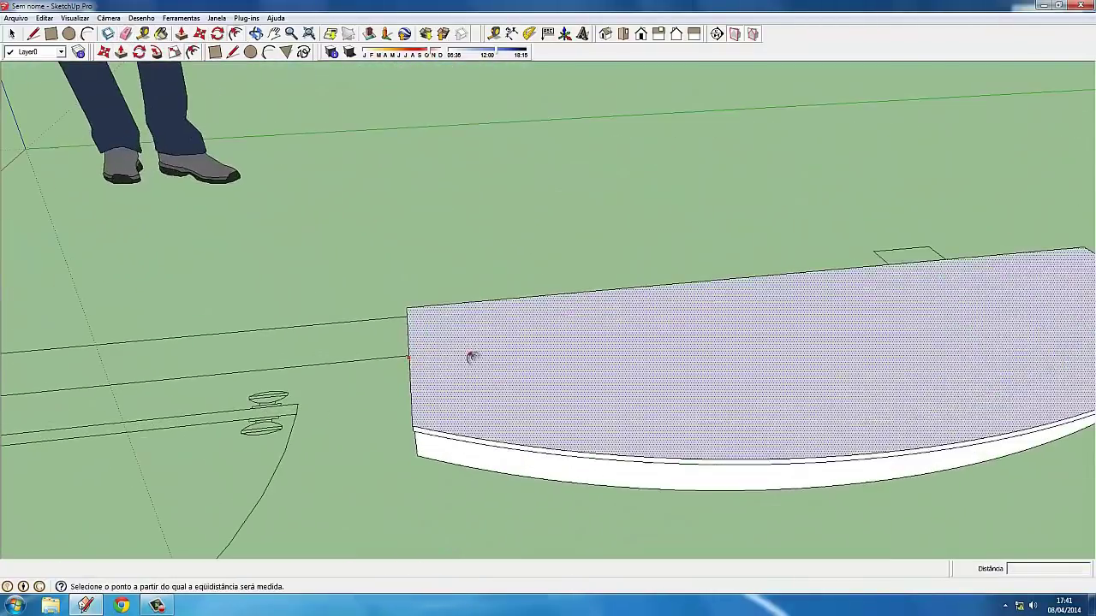
{"action": "left_click", "coordinate": [417, 323]}
{"action": "key", "text": "l"}
{"action": "middle_click_drag", "start_coordinate": [417, 323], "coordinate": [395, 382]}
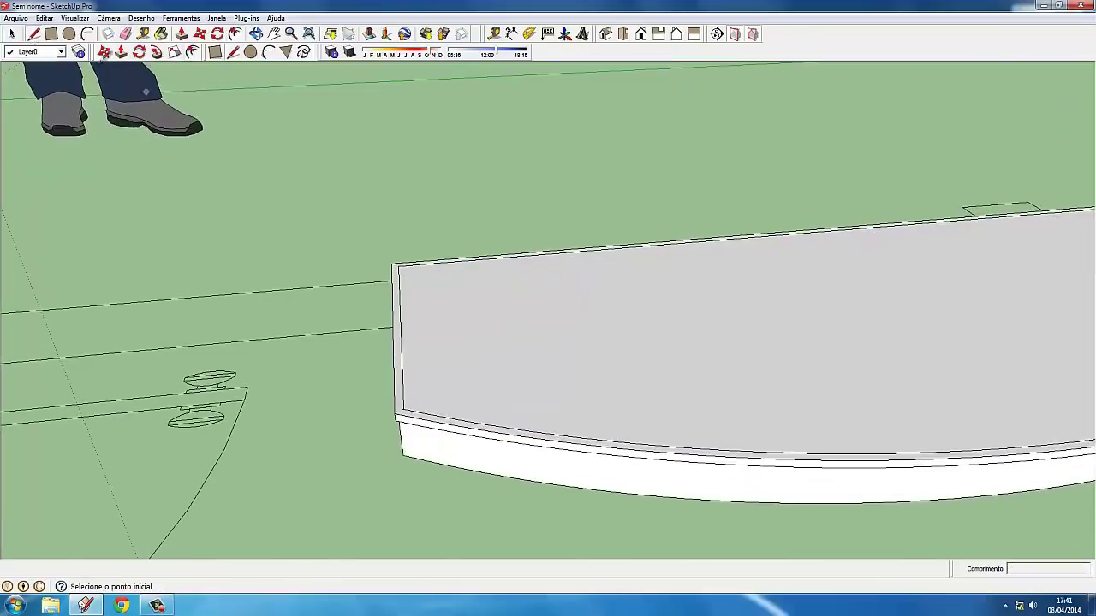
Add a Tape Measure guide 0,01m in from the slab edge.
{"action": "left_click", "coordinate": [144, 33]}
{"action": "left_click", "coordinate": [399, 320]}
{"action": "left_click", "coordinate": [405, 325]}
{"action": "middle_click_drag", "start_coordinate": [405, 326], "coordinate": [787, 279]}
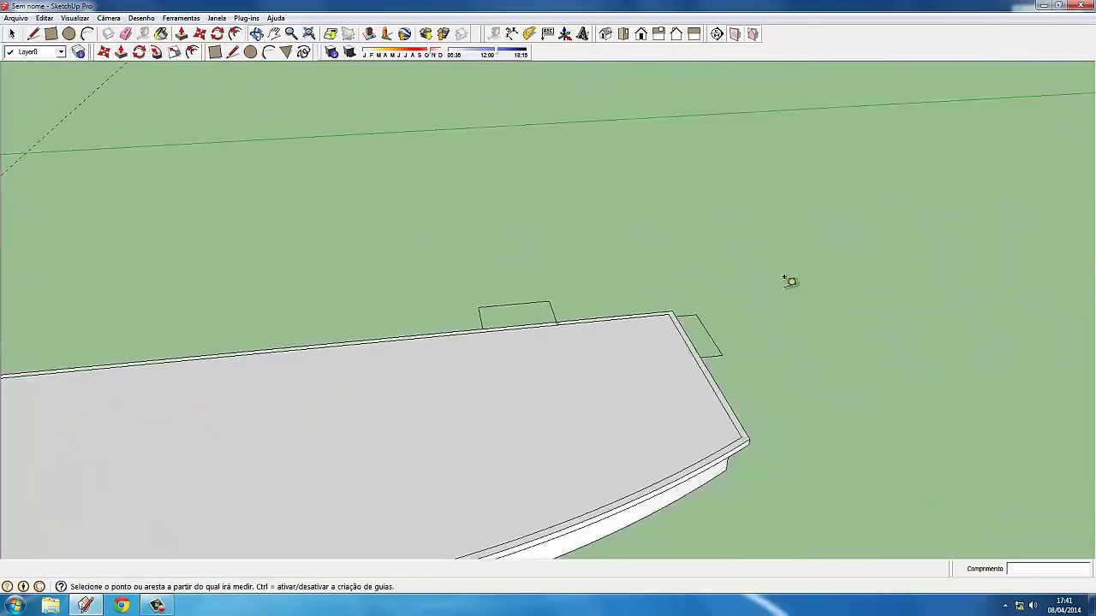
{"action": "scroll", "coordinate": [758, 498], "scroll_direction": "up", "scroll_amount": 3}
{"action": "scroll", "coordinate": [660, 252], "scroll_direction": "down", "scroll_amount": 2}
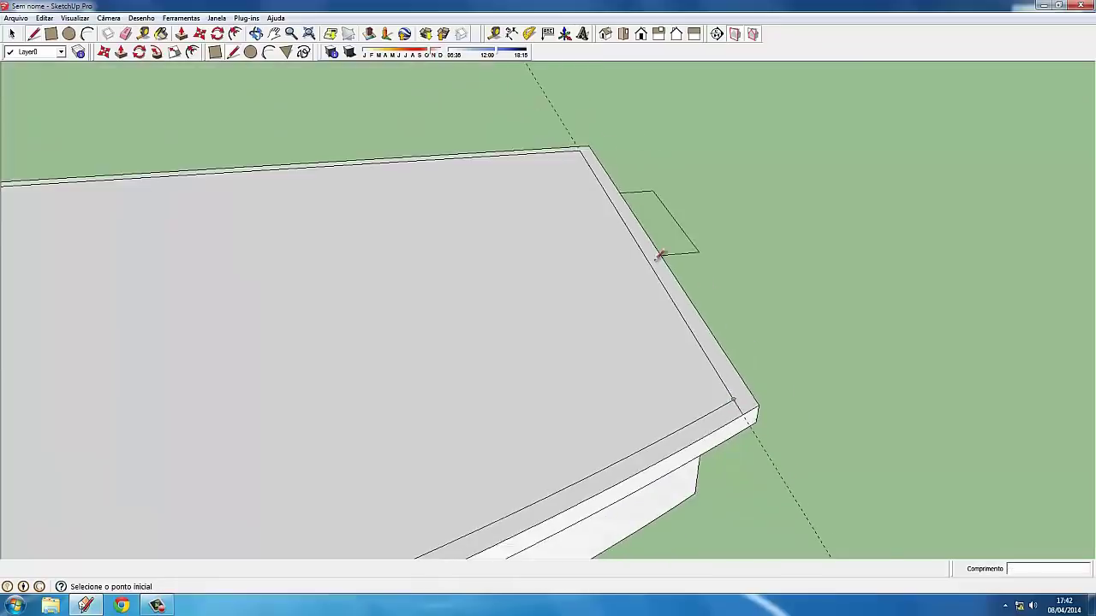
{"action": "scroll", "coordinate": [673, 246], "scroll_direction": "down", "scroll_amount": 2}
{"action": "scroll", "coordinate": [686, 245], "scroll_direction": "down", "scroll_amount": 3}
{"action": "scroll", "coordinate": [324, 402], "scroll_direction": "up", "scroll_amount": 4}
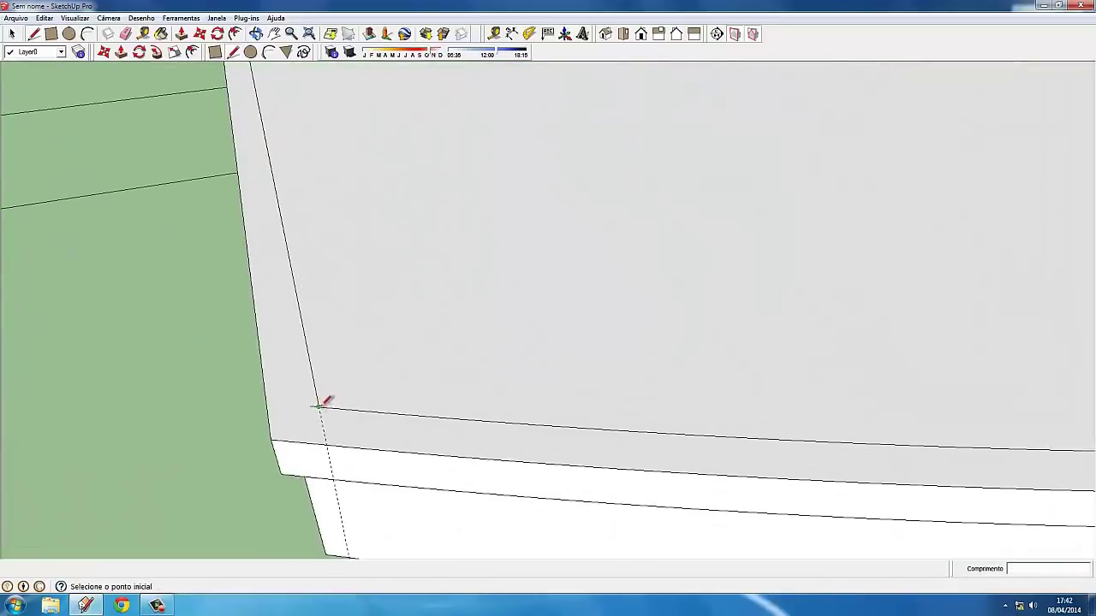
{"action": "scroll", "coordinate": [323, 404], "scroll_direction": "down", "scroll_amount": 3}
Push/Pull the rim up into back and side panels about 0,45m tall, erasing stray edges.
{"action": "key", "text": "p"}
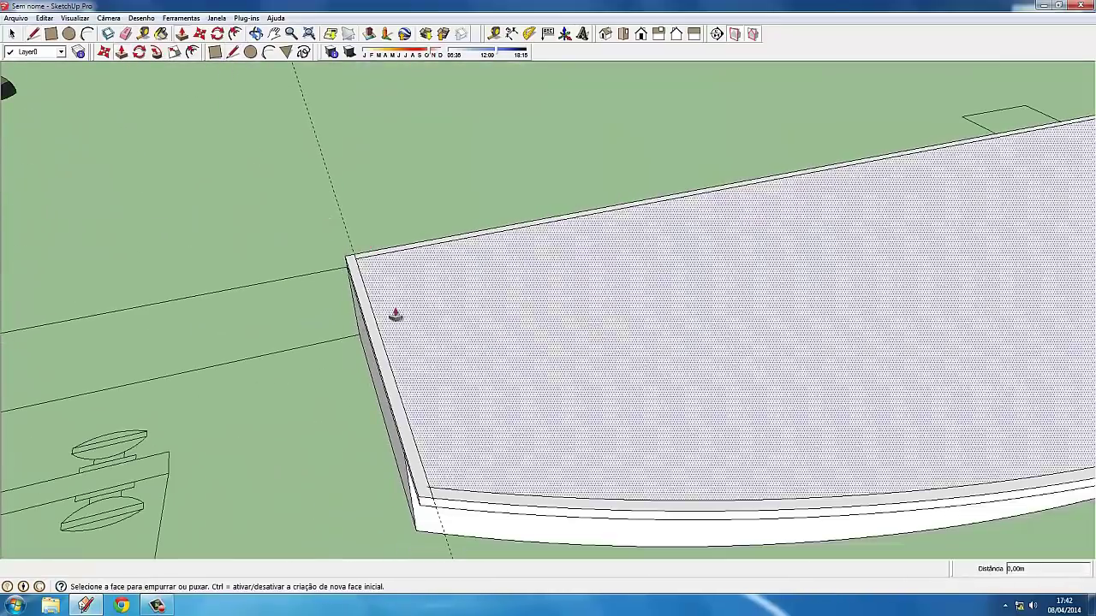
{"action": "key", "text": "e"}
{"action": "scroll", "coordinate": [362, 317], "scroll_direction": "up", "scroll_amount": 3}
{"action": "scroll", "coordinate": [346, 219], "scroll_direction": "down", "scroll_amount": 4}
{"action": "scroll", "coordinate": [420, 311], "scroll_direction": "up", "scroll_amount": 3}
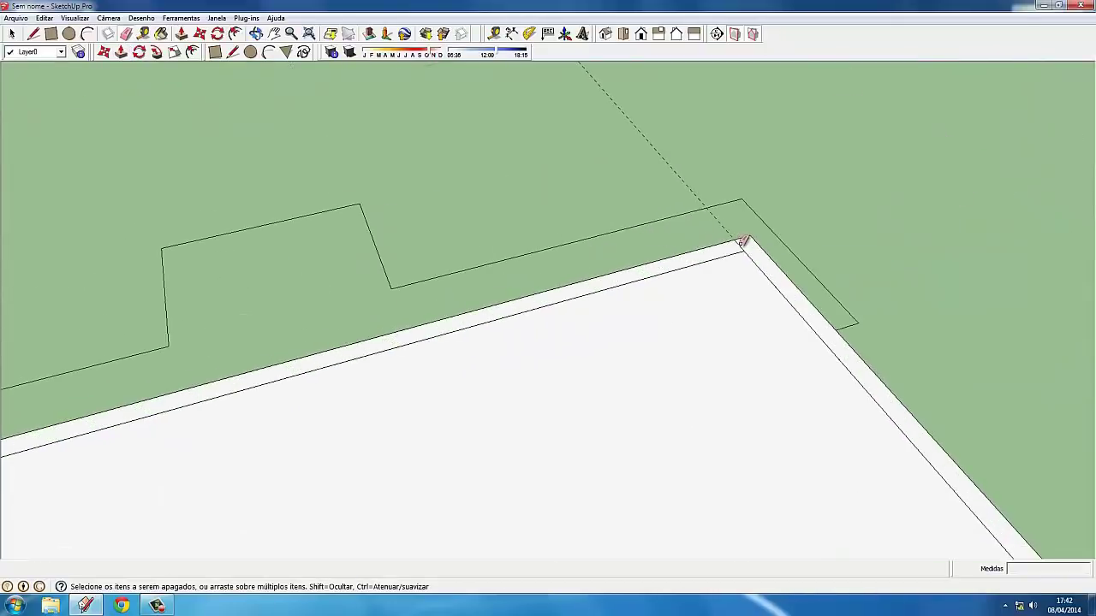
{"action": "scroll", "coordinate": [586, 76], "scroll_direction": "down", "scroll_amount": 2}
{"action": "scroll", "coordinate": [379, 305], "scroll_direction": "down", "scroll_amount": 3}
{"action": "mouse_move", "coordinate": [379, 305]}
{"action": "middle_mouse_down"}
{"action": "mouse_move", "coordinate": [362, 208]}
{"action": "mouse_move", "coordinate": [326, 128]}
{"action": "mouse_move", "coordinate": [502, 257]}
{"action": "middle_mouse_up"}
{"action": "scroll", "coordinate": [379, 293], "scroll_direction": "up", "scroll_amount": 2}
{"action": "scroll", "coordinate": [431, 306], "scroll_direction": "up", "scroll_amount": 1}
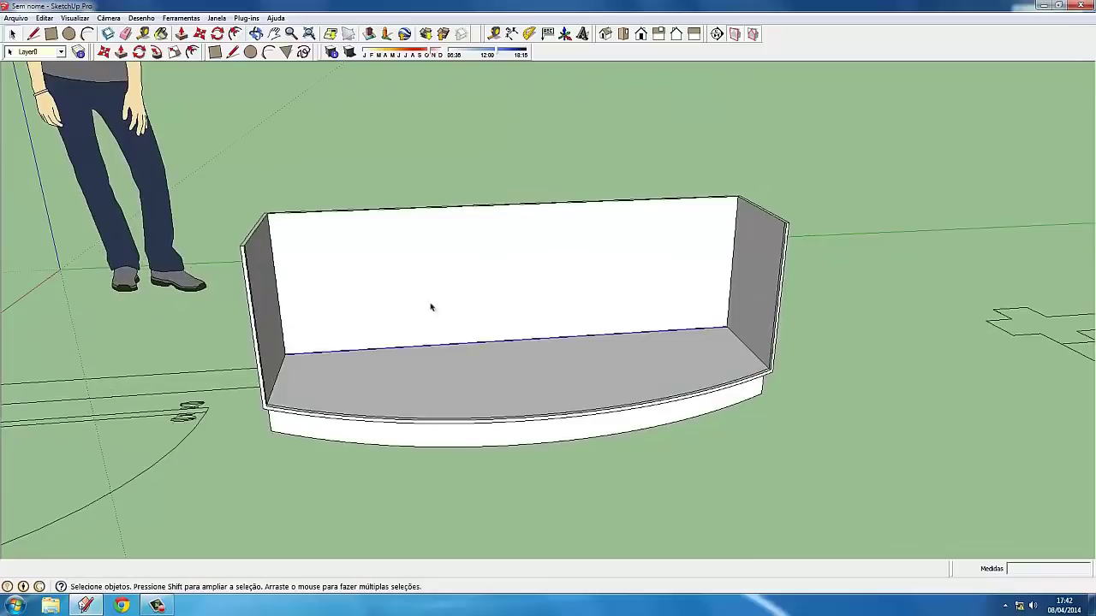
{"action": "scroll", "coordinate": [398, 212], "scroll_direction": "up", "scroll_amount": 2}
{"action": "scroll", "coordinate": [398, 213], "scroll_direction": "up", "scroll_amount": 2}
{"action": "right_click", "coordinate": [404, 200]}
Divide the back top edge into three segments and draw a vertical divider line.
{"action": "left_click", "coordinate": [439, 270]}
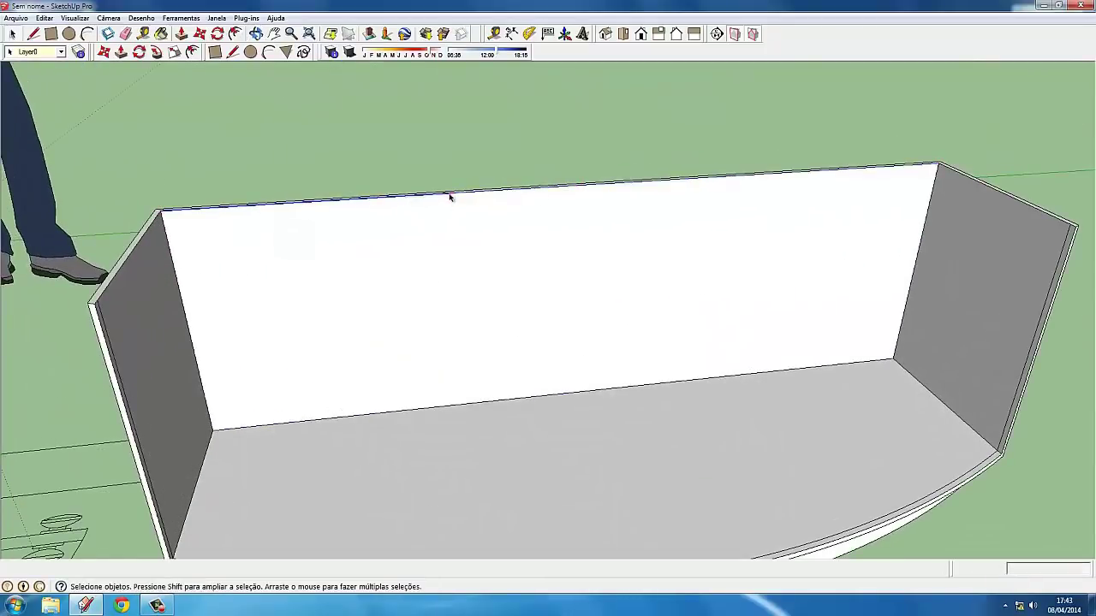
{"action": "left_click", "coordinate": [702, 374]}
{"action": "scroll", "coordinate": [514, 257], "scroll_direction": "down", "scroll_amount": 3}
Place a Tape Measure guide 0,005 from the divider line.
{"action": "key", "text": "t"}
{"action": "scroll", "coordinate": [491, 308], "scroll_direction": "up", "scroll_amount": 2}
{"action": "scroll", "coordinate": [540, 283], "scroll_direction": "up", "scroll_amount": 2}
{"action": "left_click", "coordinate": [540, 284]}
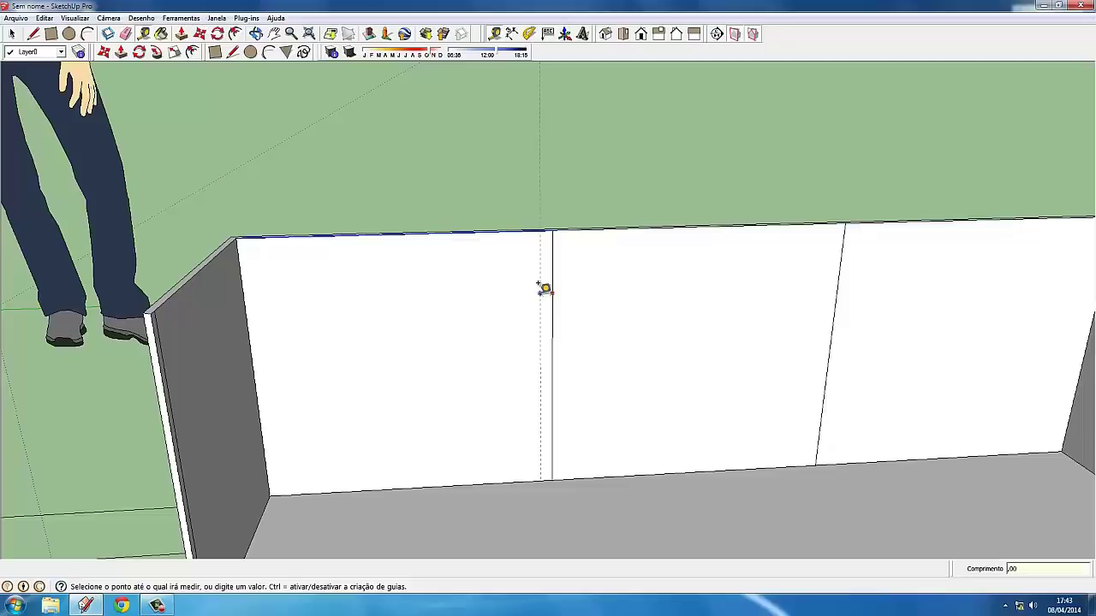
{"action": "left_click", "coordinate": [538, 284]}
{"action": "scroll", "coordinate": [543, 274], "scroll_direction": "up", "scroll_amount": 2}
{"action": "scroll", "coordinate": [562, 257], "scroll_direction": "down", "scroll_amount": 3}
{"action": "scroll", "coordinate": [692, 276], "scroll_direction": "up", "scroll_amount": 3}
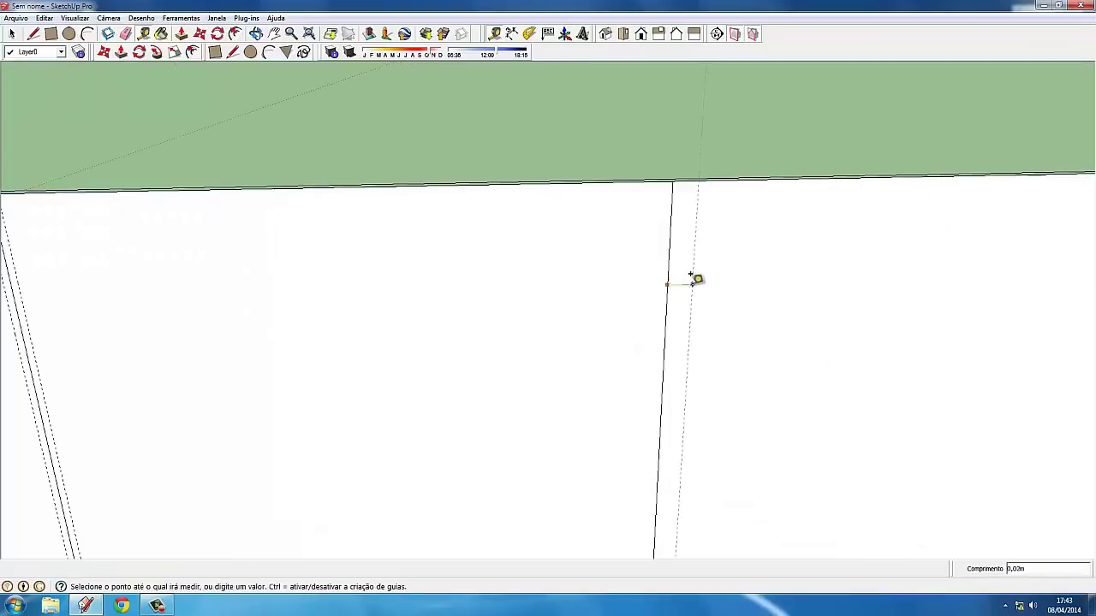
{"action": "key", "text": "Return"}
{"action": "scroll", "coordinate": [692, 275], "scroll_direction": "up", "scroll_amount": 1}
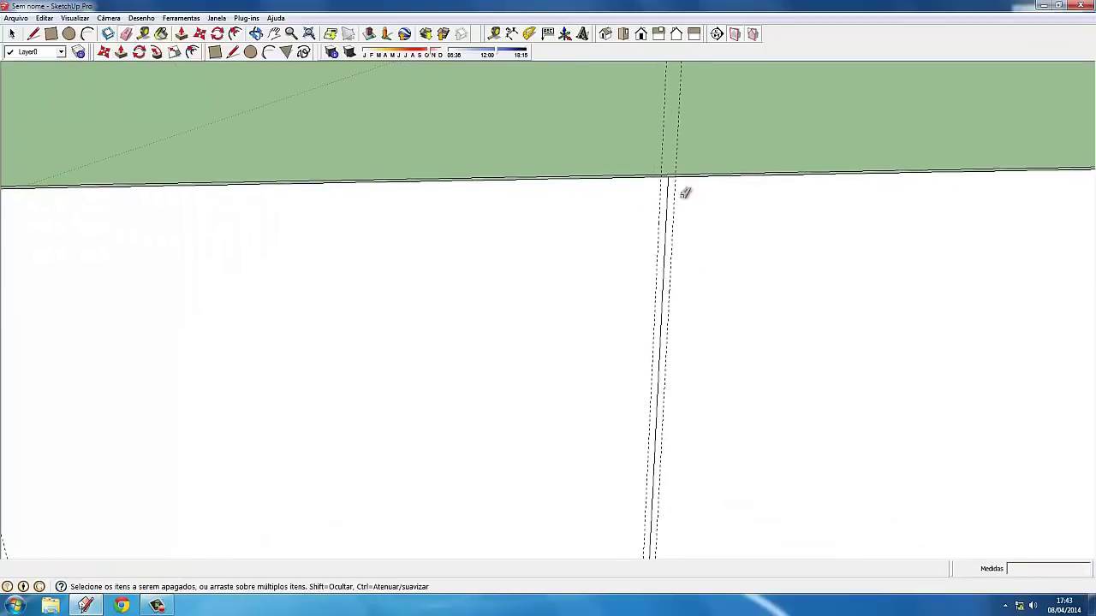
Erase the edge between the guides and draw the thin 0,01m-wide divider rectangle.
{"action": "left_click", "coordinate": [685, 194]}
{"action": "scroll", "coordinate": [403, 237], "scroll_direction": "down", "scroll_amount": 3}
{"action": "scroll", "coordinate": [379, 191], "scroll_direction": "up", "scroll_amount": 3}
{"action": "scroll", "coordinate": [379, 191], "scroll_direction": "down", "scroll_amount": 1}
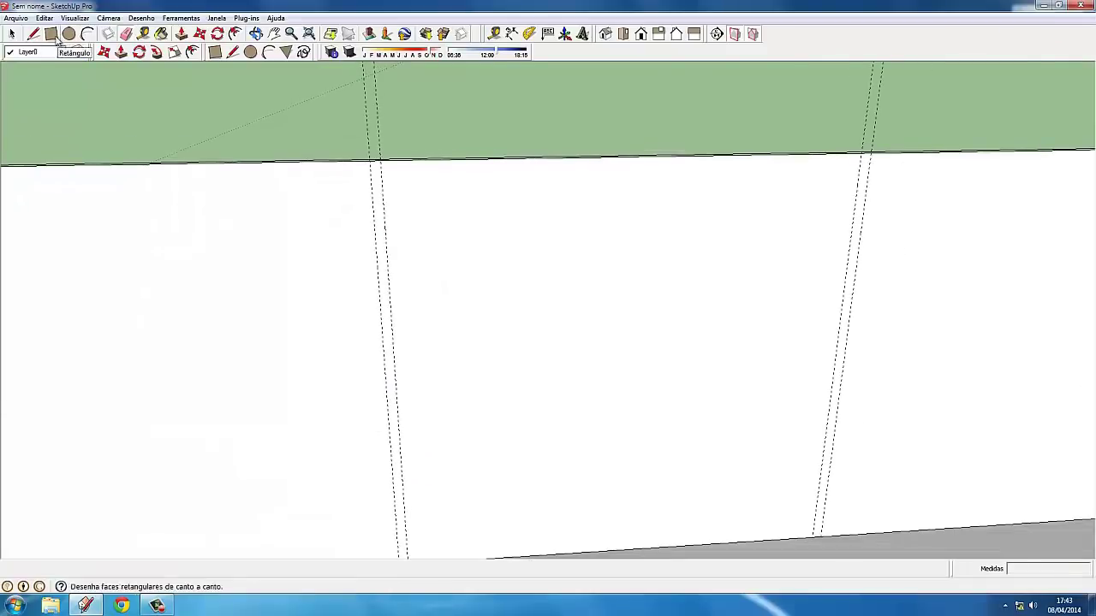
{"action": "left_click", "coordinate": [375, 160]}
{"action": "scroll", "coordinate": [700, 197], "scroll_direction": "up", "scroll_amount": 2}
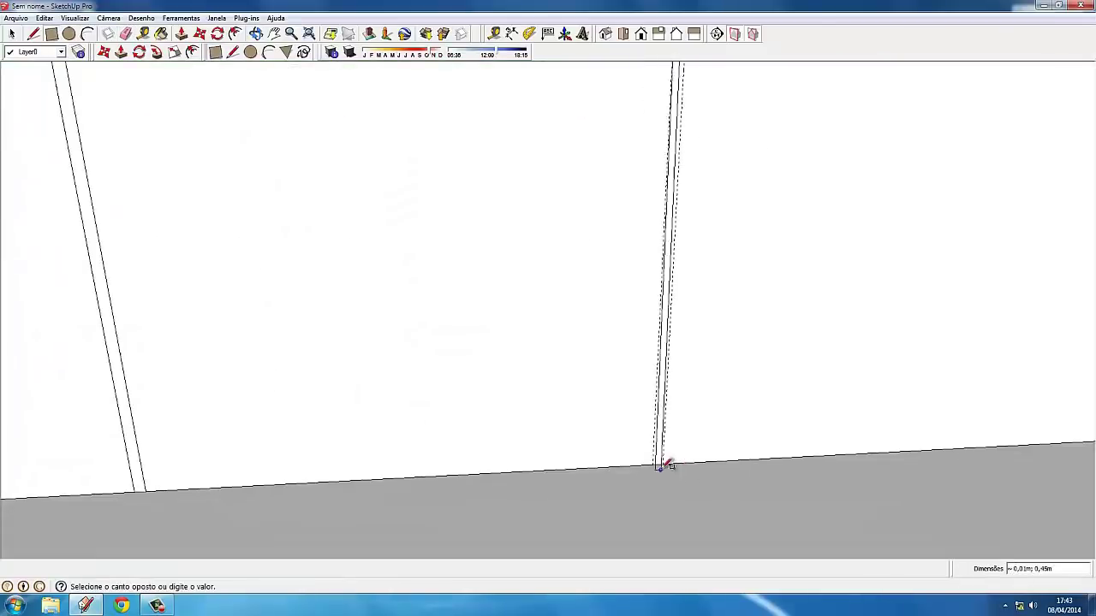
{"action": "scroll", "coordinate": [600, 360], "scroll_direction": "down", "scroll_amount": 5}
{"action": "key", "text": "space"}
{"action": "scroll", "coordinate": [294, 342], "scroll_direction": "up", "scroll_amount": 3}
{"action": "scroll", "coordinate": [294, 342], "scroll_direction": "down", "scroll_amount": 2}
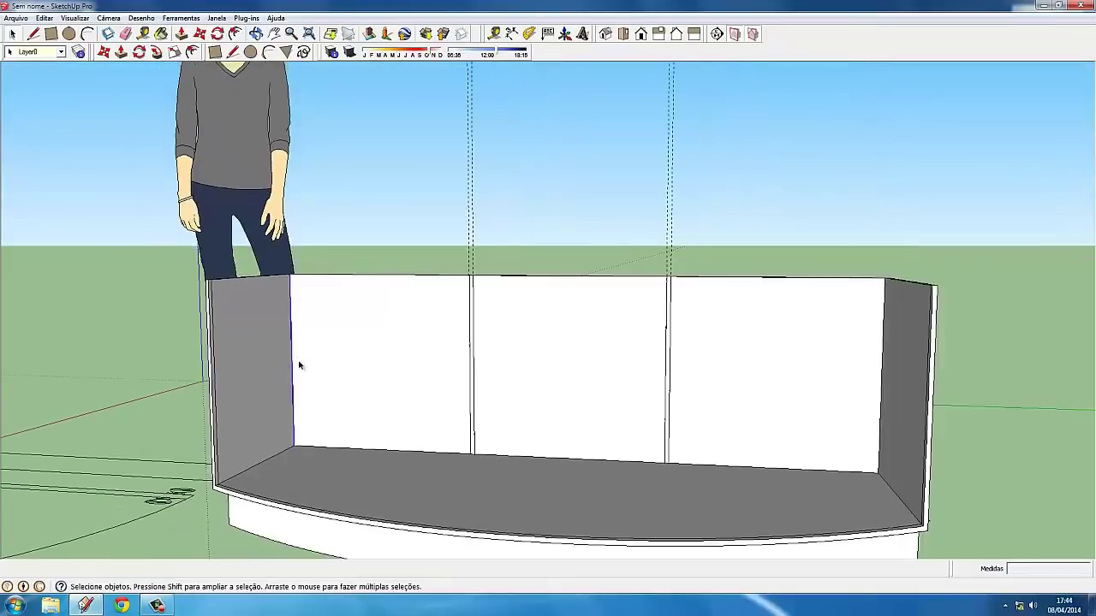
{"action": "scroll", "coordinate": [299, 362], "scroll_direction": "up", "scroll_amount": 2}
{"action": "key", "text": "l"}
{"action": "scroll", "coordinate": [299, 356], "scroll_direction": "up", "scroll_amount": 2}
Start from the left wall's midpoint and add guides 0.01 m apart across the back panel.
{"action": "left_click", "coordinate": [300, 355]}
{"action": "scroll", "coordinate": [299, 356], "scroll_direction": "down", "scroll_amount": 3}
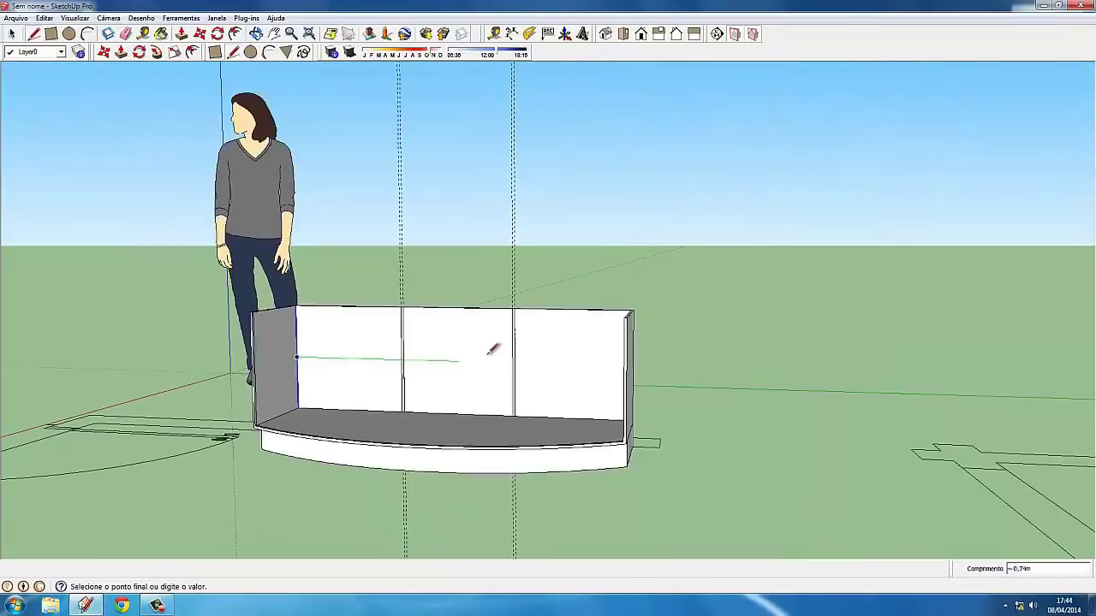
{"action": "scroll", "coordinate": [488, 347], "scroll_direction": "up", "scroll_amount": 2}
{"action": "scroll", "coordinate": [301, 366], "scroll_direction": "up", "scroll_amount": 2}
{"action": "left_click", "coordinate": [158, 36]}
{"action": "scroll", "coordinate": [419, 336], "scroll_direction": "up", "scroll_amount": 2}
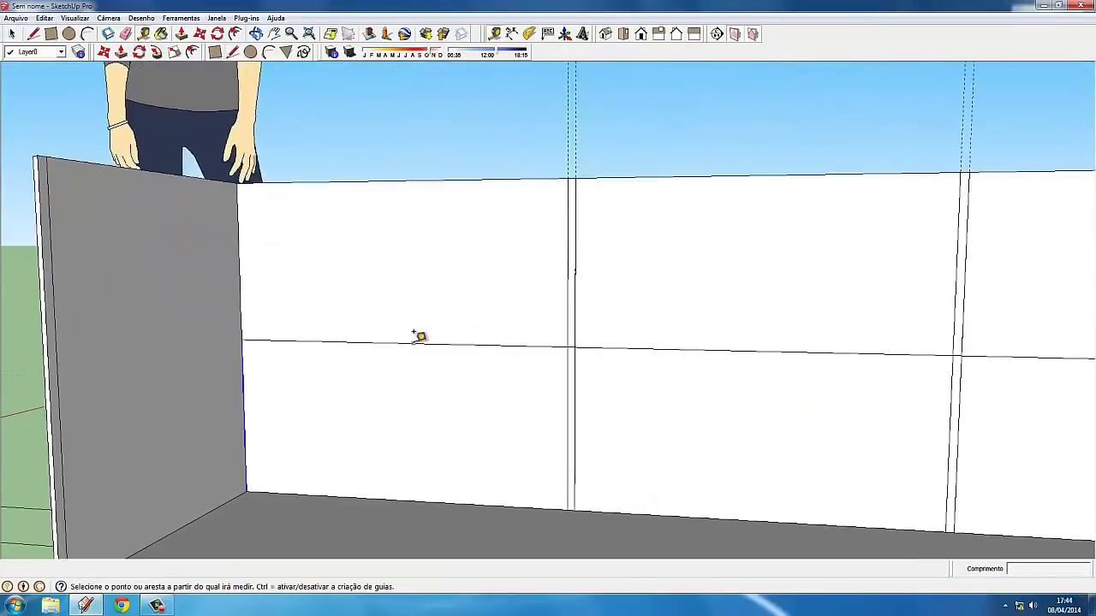
{"action": "left_click", "coordinate": [413, 319]}
{"action": "scroll", "coordinate": [402, 335], "scroll_direction": "up", "scroll_amount": 2}
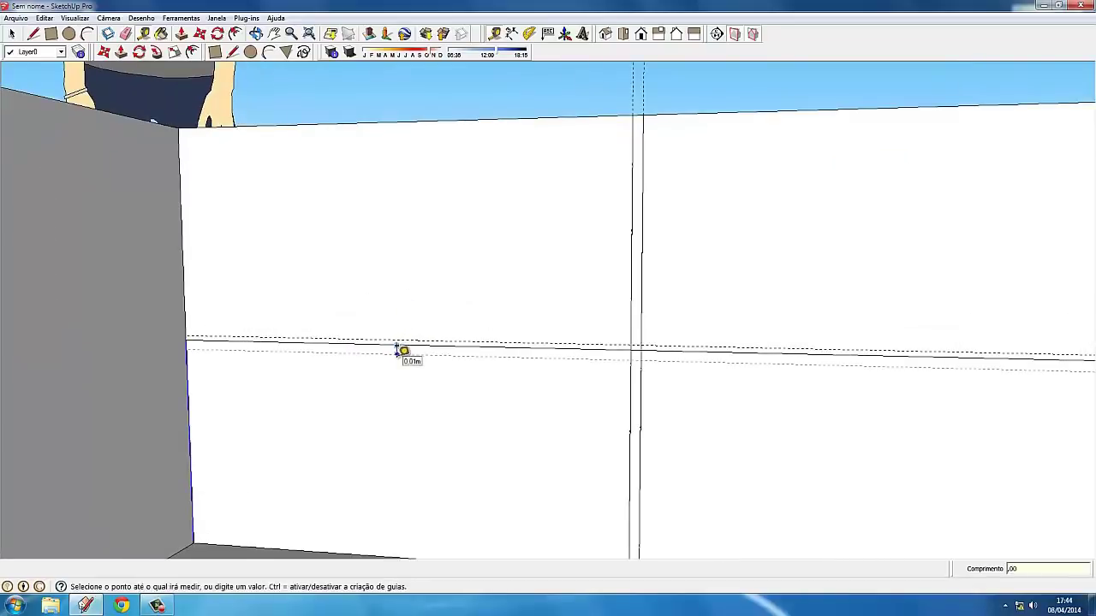
Draw a thin rectangular shelf strip across the back panel along the guides.
{"action": "left_click", "coordinate": [12, 34]}
{"action": "scroll", "coordinate": [560, 348], "scroll_direction": "down", "scroll_amount": 3}
{"action": "scroll", "coordinate": [628, 340], "scroll_direction": "up", "scroll_amount": 4}
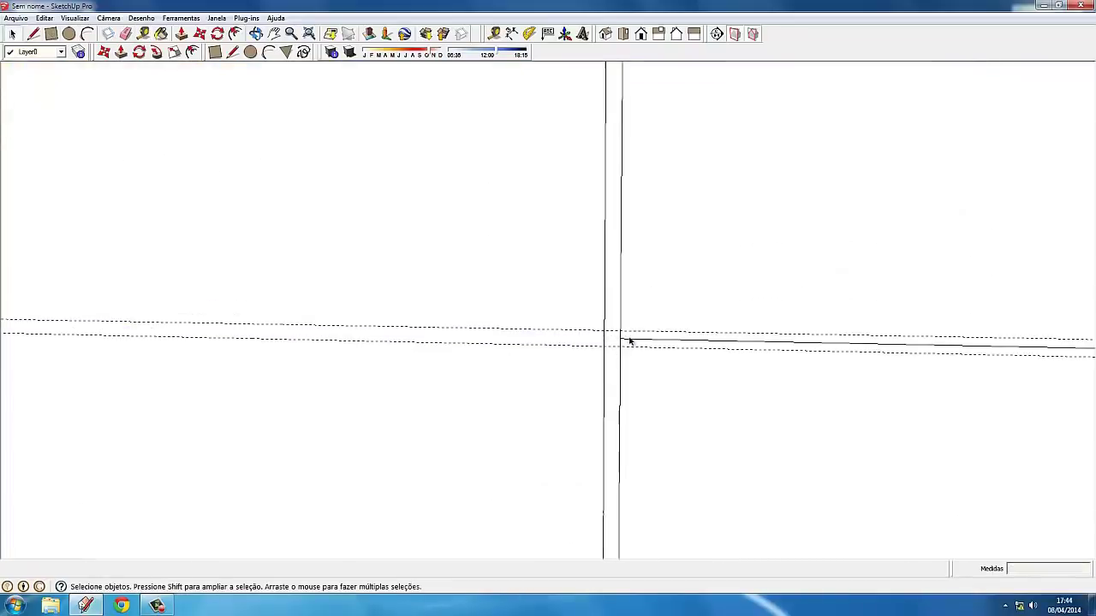
{"action": "scroll", "coordinate": [777, 340], "scroll_direction": "down", "scroll_amount": 2}
{"action": "scroll", "coordinate": [795, 344], "scroll_direction": "down", "scroll_amount": 3}
{"action": "key", "text": "r"}
{"action": "scroll", "coordinate": [83, 310], "scroll_direction": "up", "scroll_amount": 2}
{"action": "left_click", "coordinate": [127, 322]}
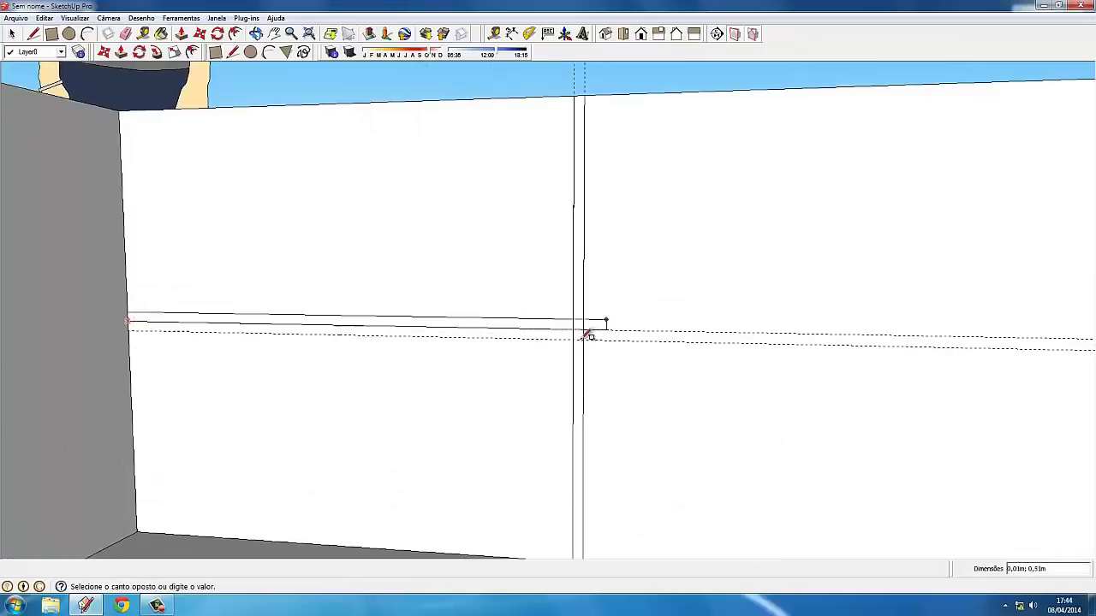
{"action": "scroll", "coordinate": [591, 329], "scroll_direction": "up", "scroll_amount": 1}
{"action": "scroll", "coordinate": [912, 340], "scroll_direction": "down", "scroll_amount": 2}
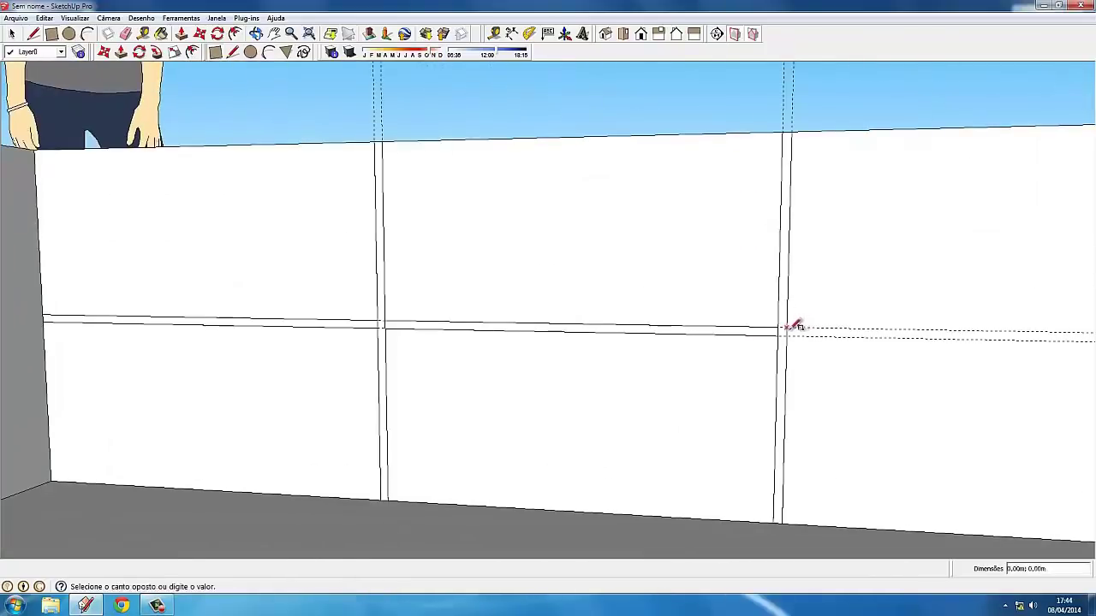
{"action": "scroll", "coordinate": [796, 326], "scroll_direction": "down", "scroll_amount": 2}
{"action": "left_click", "coordinate": [817, 334]}
{"action": "scroll", "coordinate": [817, 335], "scroll_direction": "down", "scroll_amount": 2}
{"action": "scroll", "coordinate": [770, 300], "scroll_direction": "down", "scroll_amount": 2}
{"action": "key", "text": "space"}
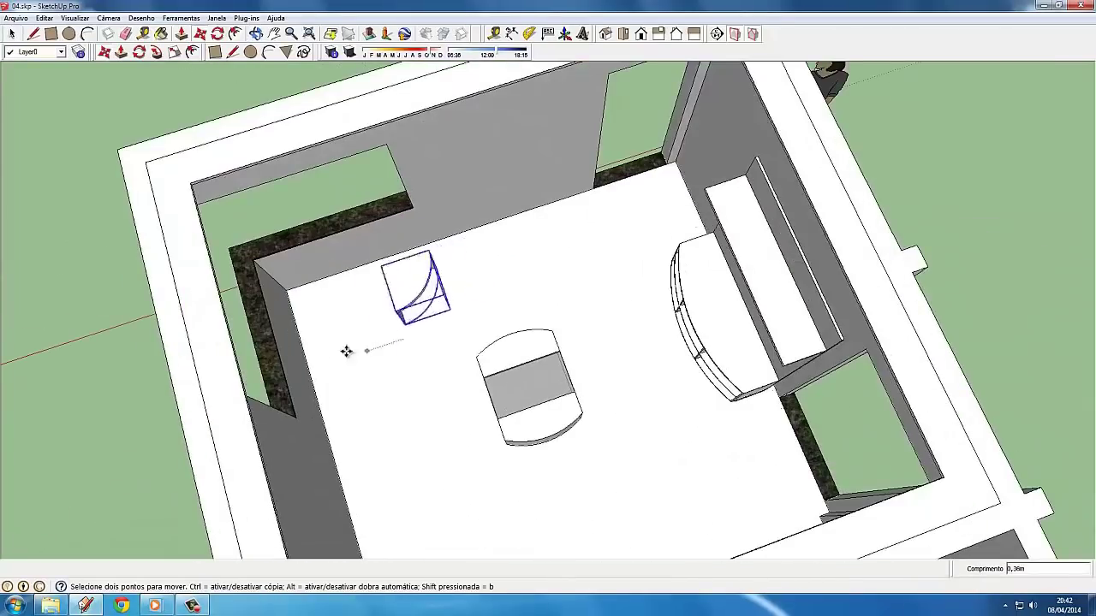
Place Tape Measure guide lines around the top of the door opening.
{"action": "scroll", "coordinate": [346, 351], "scroll_direction": "up", "scroll_amount": 1}
{"action": "scroll", "coordinate": [346, 351], "scroll_direction": "down", "scroll_amount": 3}
{"action": "key", "text": "space"}
{"action": "mouse_move", "coordinate": [346, 351]}
{"action": "middle_mouse_down"}
{"action": "mouse_move", "coordinate": [594, 288]}
{"action": "mouse_move", "coordinate": [403, 337]}
{"action": "mouse_move", "coordinate": [470, 435]}
{"action": "mouse_move", "coordinate": [135, 95]}
{"action": "middle_mouse_up"}
{"action": "scroll", "coordinate": [594, 288], "scroll_direction": "up", "scroll_amount": 2}
{"action": "scroll", "coordinate": [594, 289], "scroll_direction": "up", "scroll_amount": 2}
{"action": "scroll", "coordinate": [462, 232], "scroll_direction": "up", "scroll_amount": 3}
{"action": "key", "text": "t"}
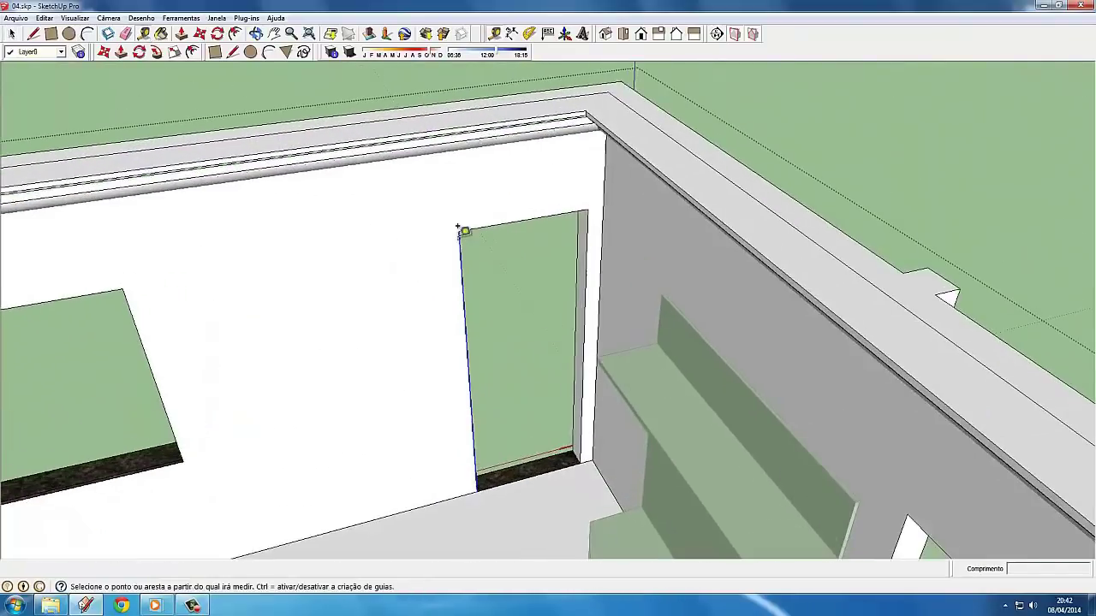
{"action": "left_click", "coordinate": [462, 231]}
{"action": "scroll", "coordinate": [462, 231], "scroll_direction": "up", "scroll_amount": 1}
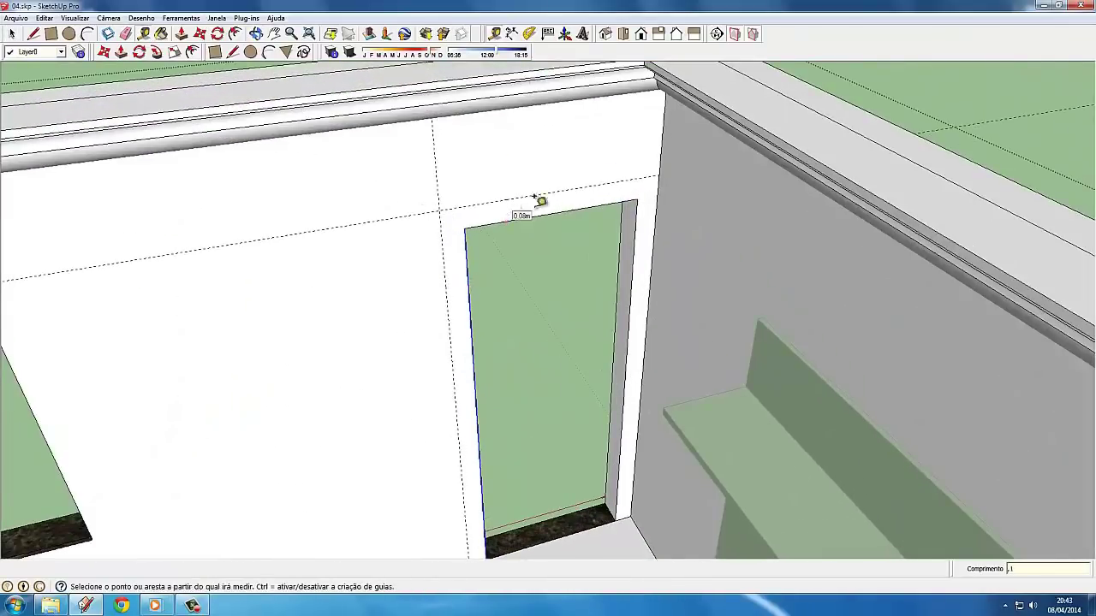
{"action": "left_click", "coordinate": [488, 493]}
{"action": "middle_click_drag", "start_coordinate": [488, 493], "coordinate": [469, 267]}
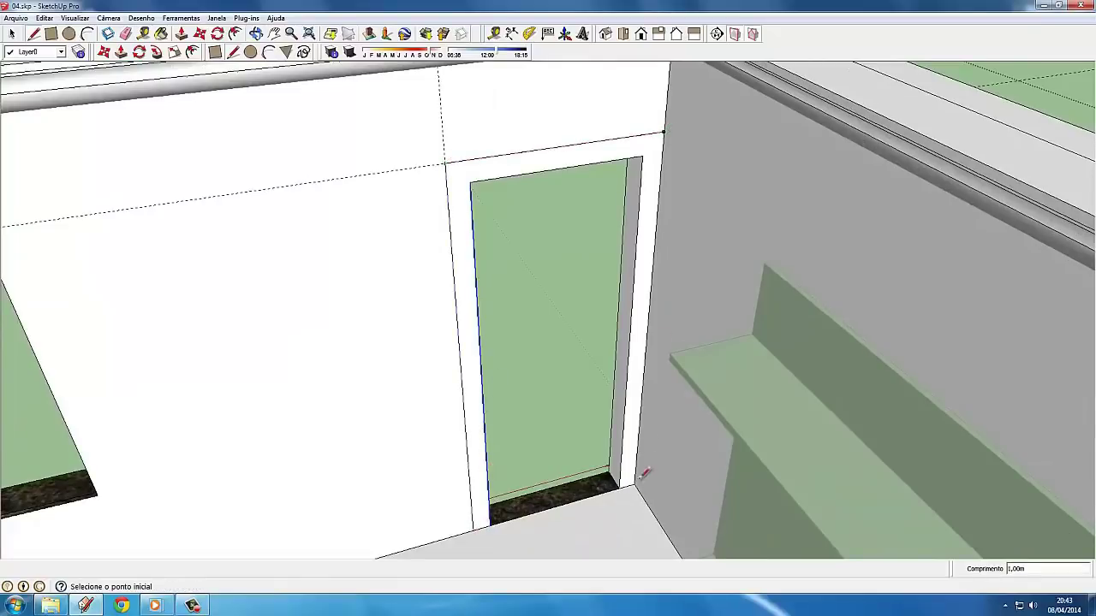
Paint the door frame with Suvinil 09 MARROM CONHAQUE brown.
{"action": "key", "text": "b"}
{"action": "left_click", "coordinate": [1003, 264]}
{"action": "left_click", "coordinate": [856, 397]}
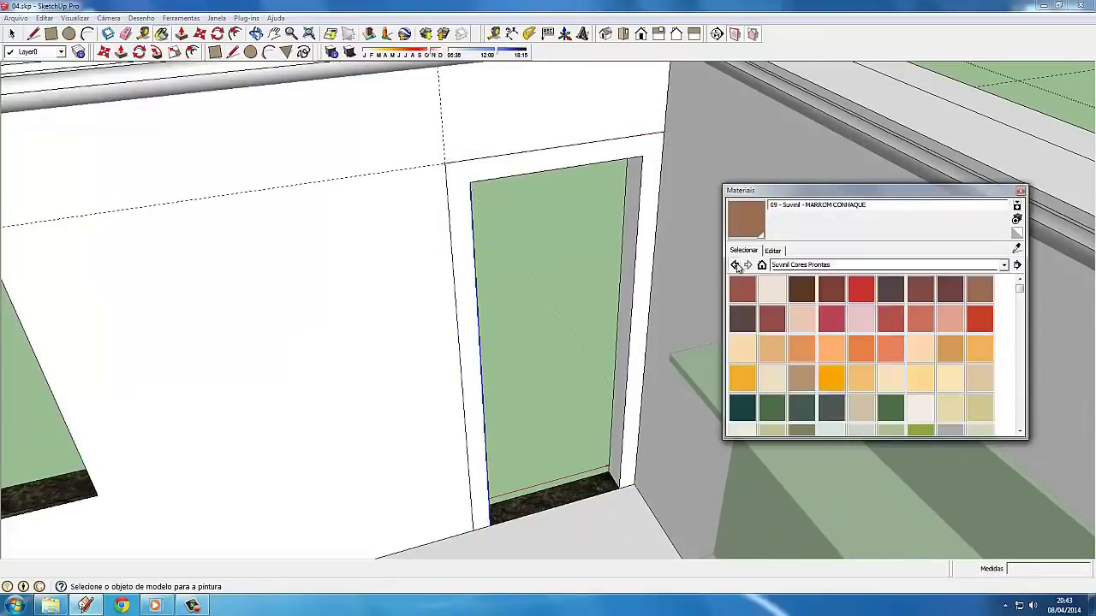
{"action": "left_click", "coordinate": [547, 167]}
Push/Pull the brown frame 0.01 m out from the wall.
{"action": "scroll", "coordinate": [601, 127], "scroll_direction": "up", "scroll_amount": 2}
{"action": "middle_click_drag", "start_coordinate": [602, 127], "coordinate": [534, 370]}
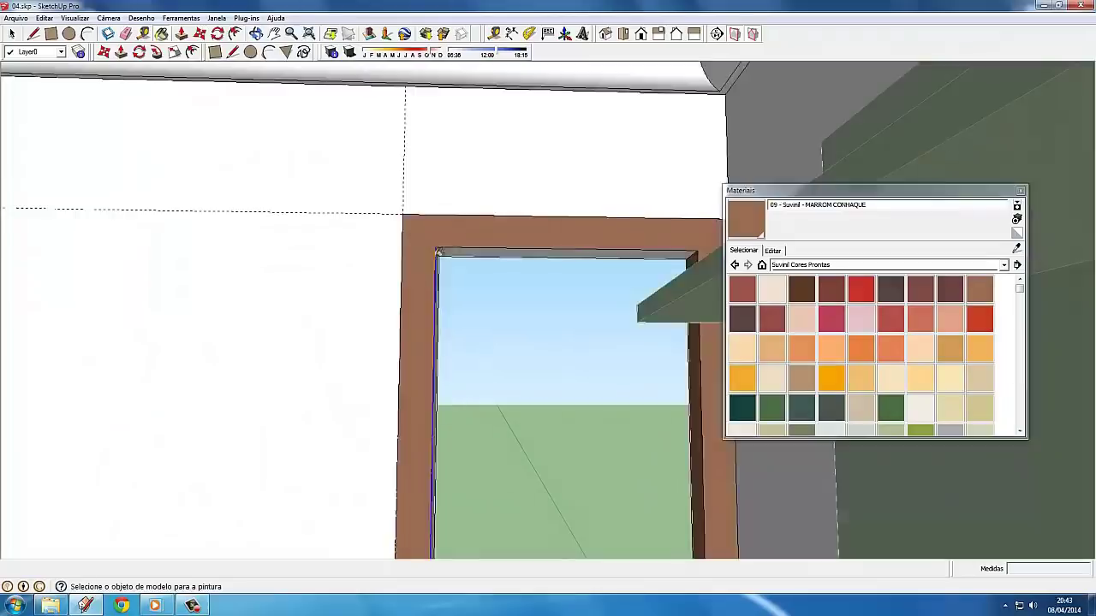
{"action": "scroll", "coordinate": [534, 370], "scroll_direction": "up", "scroll_amount": 2}
{"action": "key", "text": "p"}
{"action": "left_click", "coordinate": [420, 264]}
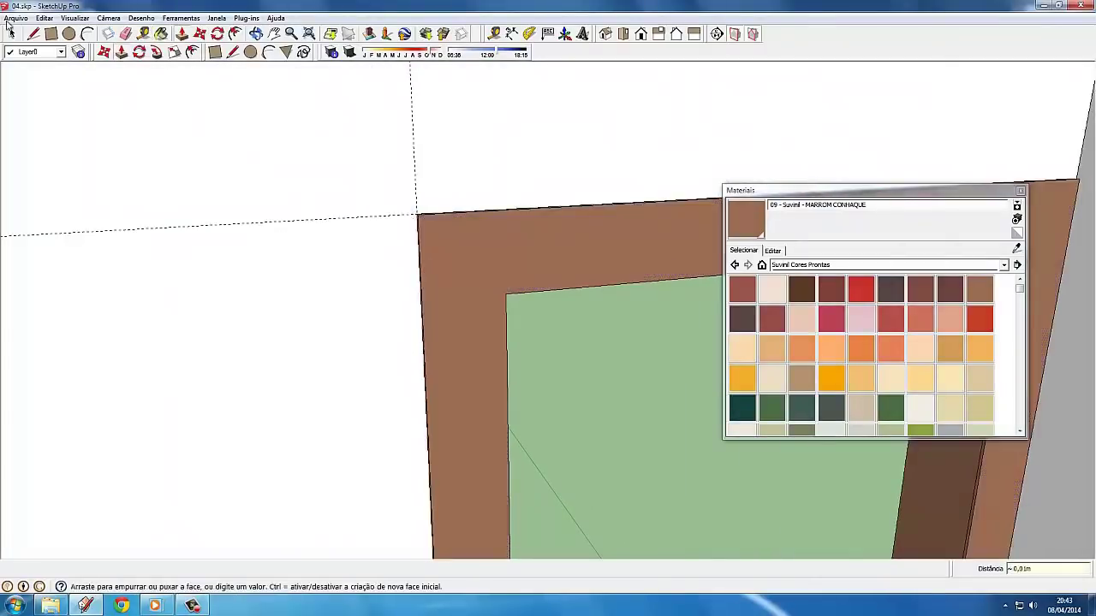
{"action": "key", "text": "space"}
{"action": "scroll", "coordinate": [467, 279], "scroll_direction": "down", "scroll_amount": 2}
Place Tape Measure guides from the panel's top edge and the second doorway's edges beside the green cabinet.
{"action": "scroll", "coordinate": [463, 283], "scroll_direction": "down", "scroll_amount": 5}
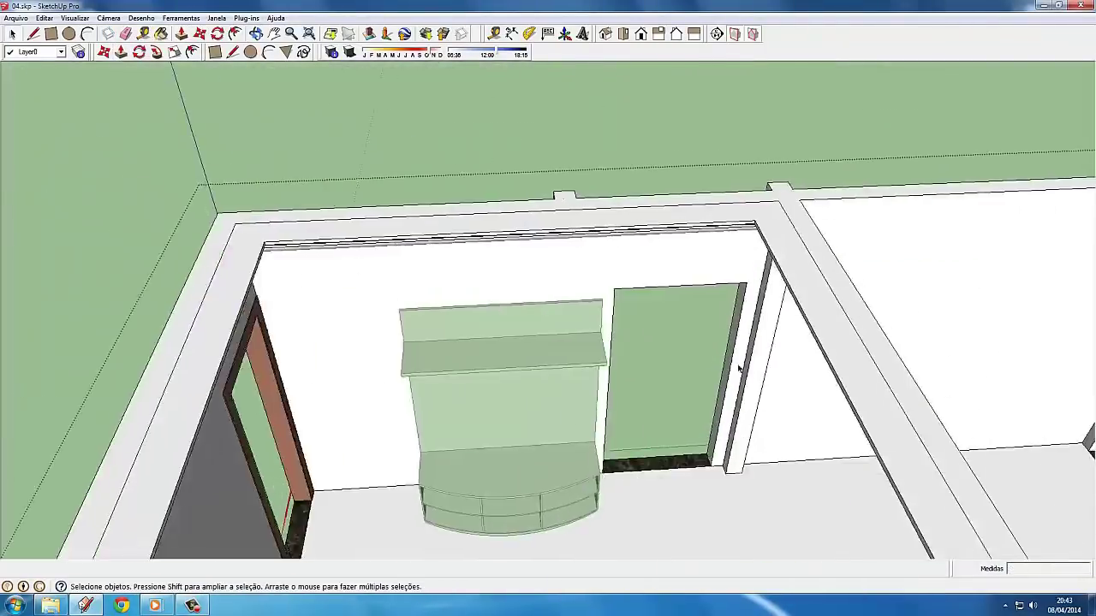
{"action": "scroll", "coordinate": [462, 284], "scroll_direction": "up", "scroll_amount": 5}
{"action": "mouse_move", "coordinate": [462, 284]}
{"action": "middle_mouse_down"}
{"action": "mouse_move", "coordinate": [724, 319]}
{"action": "mouse_move", "coordinate": [503, 128]}
{"action": "middle_mouse_up"}
{"action": "key", "text": "t"}
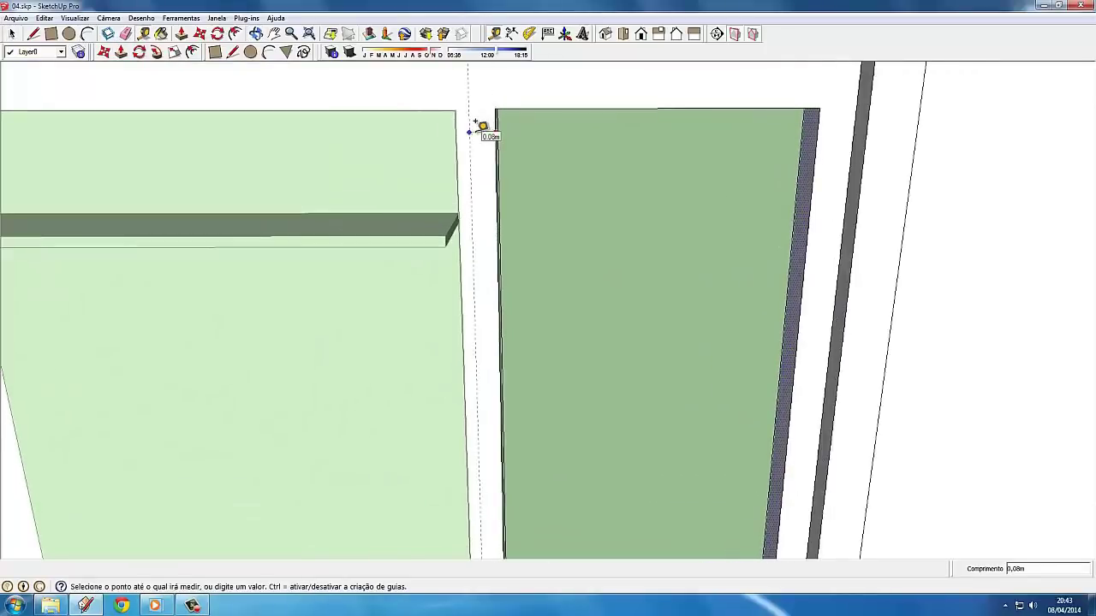
{"action": "middle_click_drag", "start_coordinate": [507, 85], "coordinate": [487, 154], "text": "shift"}
{"action": "left_click", "coordinate": [492, 161]}
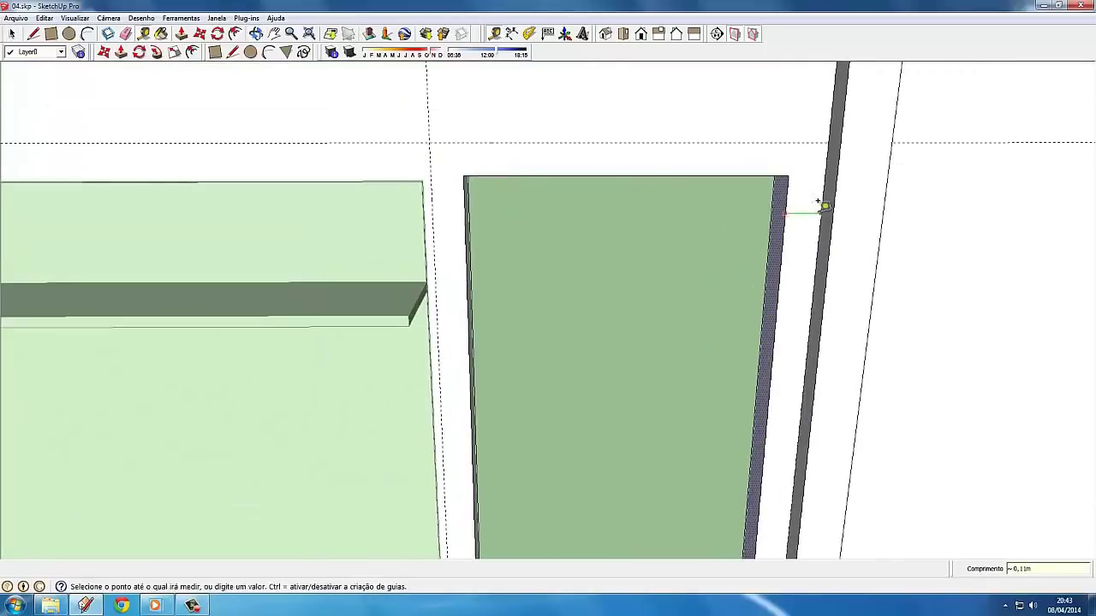
{"action": "scroll", "coordinate": [445, 265], "scroll_direction": "down", "scroll_amount": 3}
{"action": "left_click", "coordinate": [499, 489]}
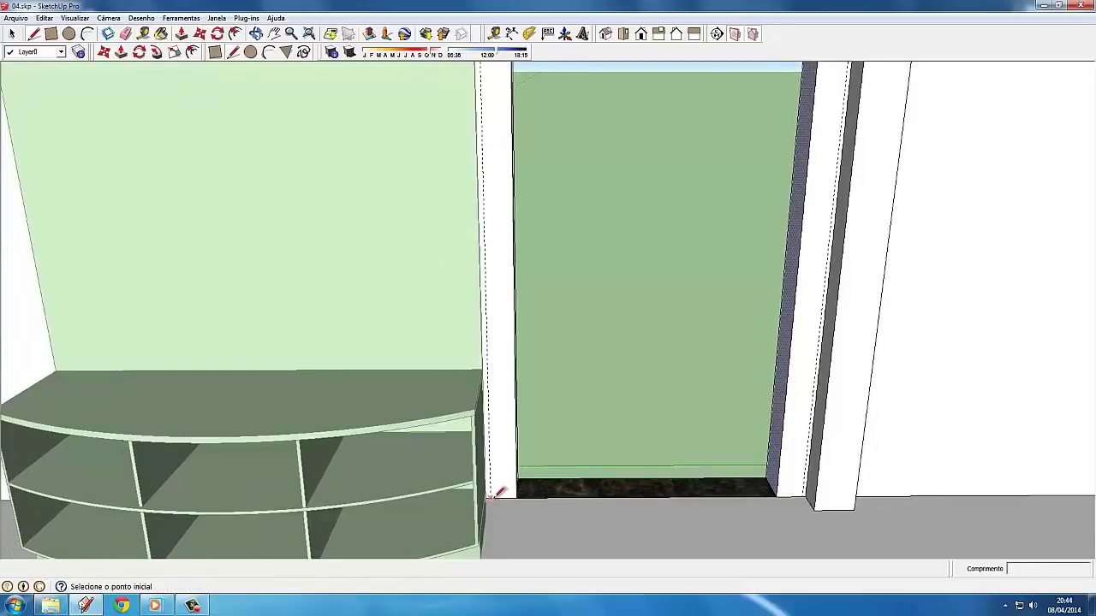
{"action": "scroll", "coordinate": [411, 135], "scroll_direction": "up", "scroll_amount": 3}
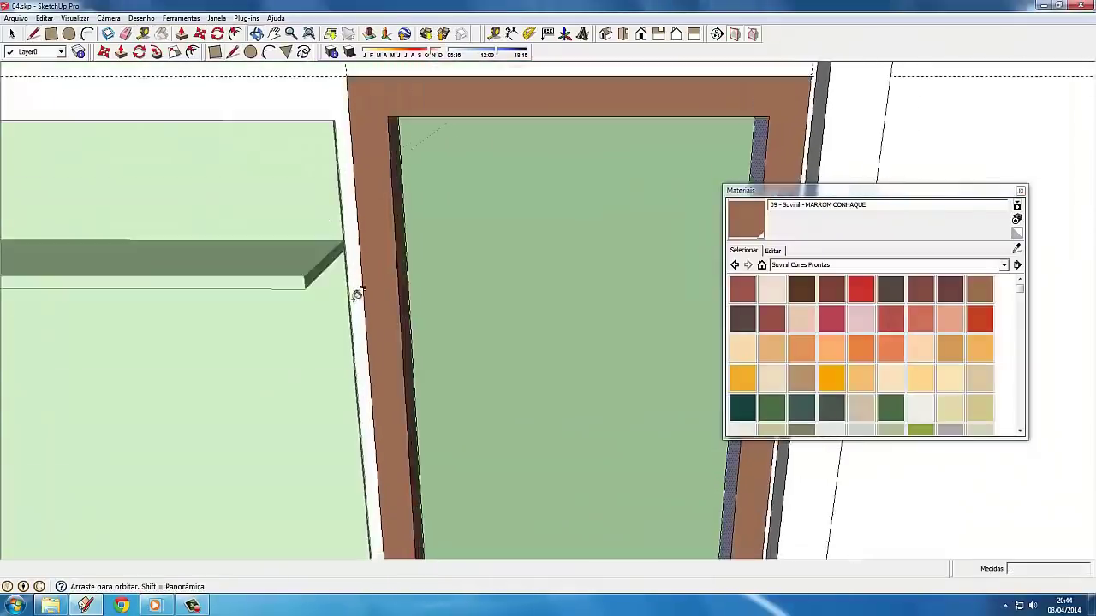
Push/Pull the second door frame out and measure from the panel's top edge.
{"action": "middle_click_drag", "start_coordinate": [357, 294], "coordinate": [641, 193]}
{"action": "key", "text": "p"}
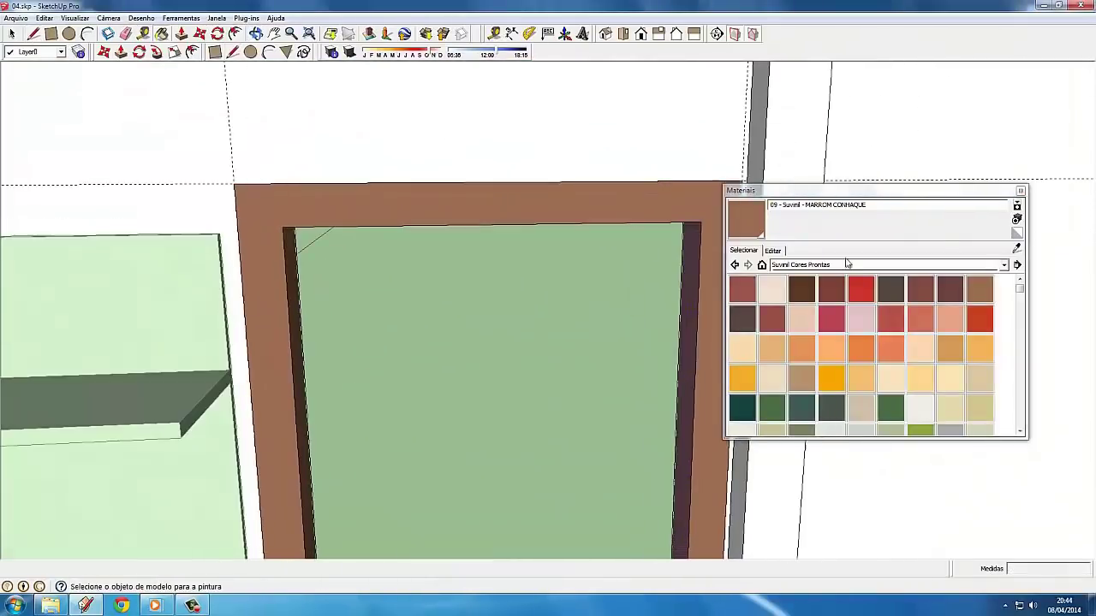
{"action": "scroll", "coordinate": [351, 193], "scroll_direction": "up", "scroll_amount": 3}
{"action": "scroll", "coordinate": [351, 194], "scroll_direction": "down", "scroll_amount": 2}
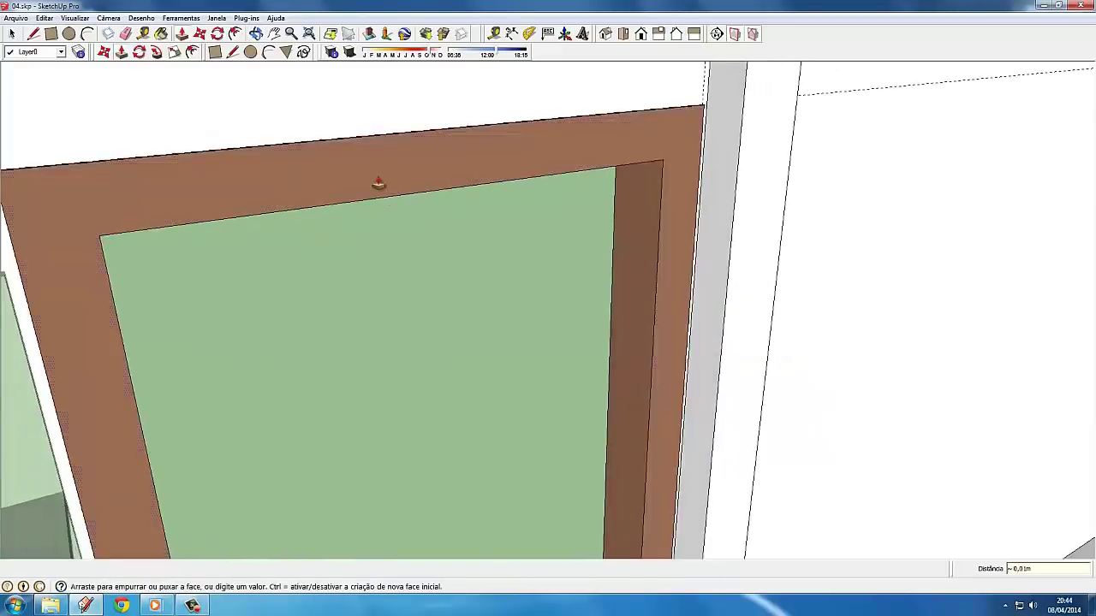
{"action": "key", "text": "space"}
{"action": "scroll", "coordinate": [244, 232], "scroll_direction": "down", "scroll_amount": 3}
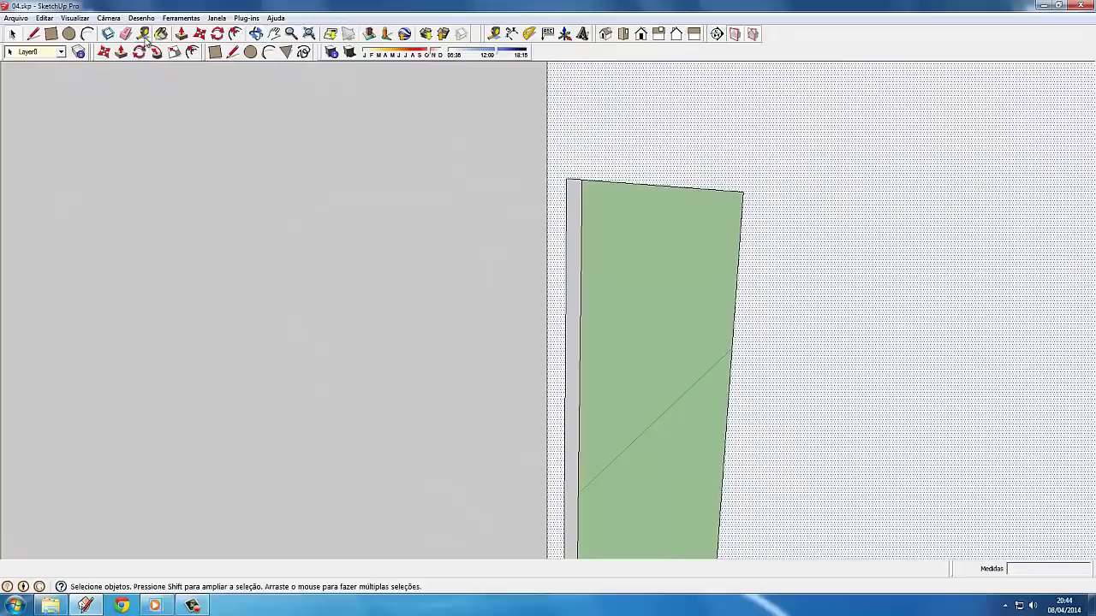
{"action": "left_click", "coordinate": [144, 33]}
{"action": "left_click", "coordinate": [694, 189]}
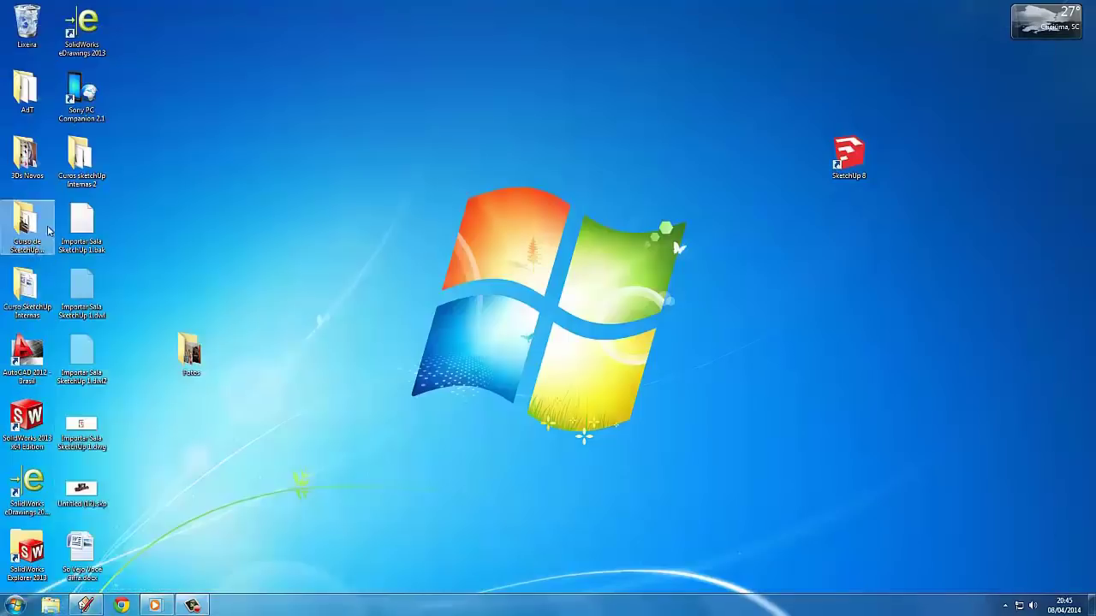
Open the Blocos folder and place the Janela Estar window component in the opening.
{"action": "double_click", "coordinate": [49, 230]}
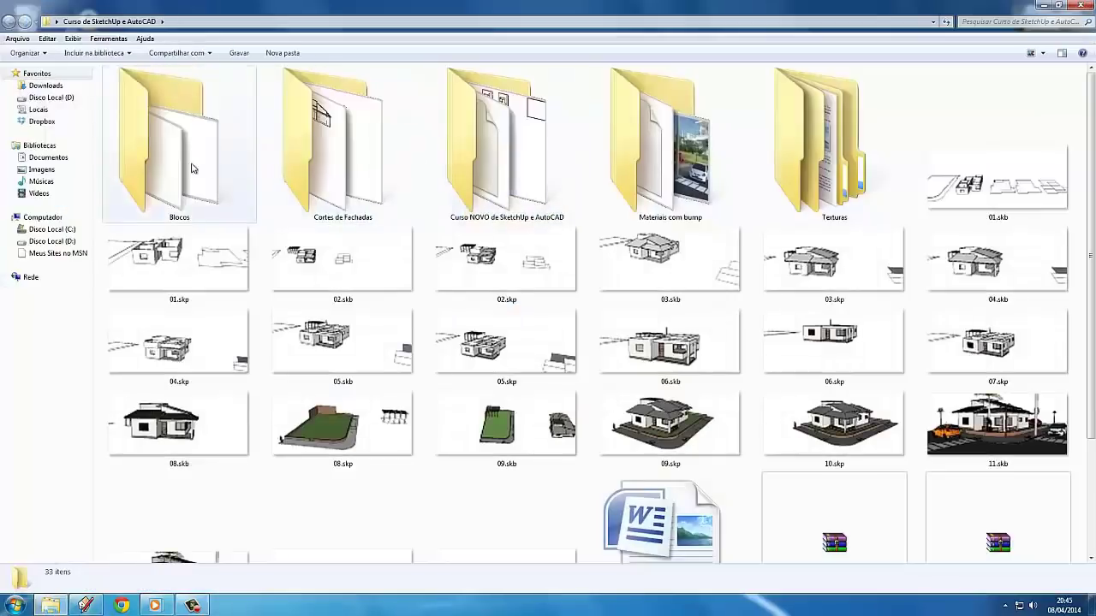
{"action": "double_click", "coordinate": [191, 165]}
{"action": "mouse_move", "coordinate": [507, 505]}
{"action": "left_mouse_down"}
{"action": "mouse_move", "coordinate": [94, 608]}
{"action": "mouse_move", "coordinate": [489, 257]}
{"action": "left_mouse_up"}
{"action": "scroll", "coordinate": [476, 408], "scroll_direction": "up", "scroll_amount": 5}
{"action": "scroll", "coordinate": [434, 417], "scroll_direction": "up", "scroll_amount": 3}
{"action": "left_click", "coordinate": [435, 418]}
{"action": "scroll", "coordinate": [435, 418], "scroll_direction": "down", "scroll_amount": 3}
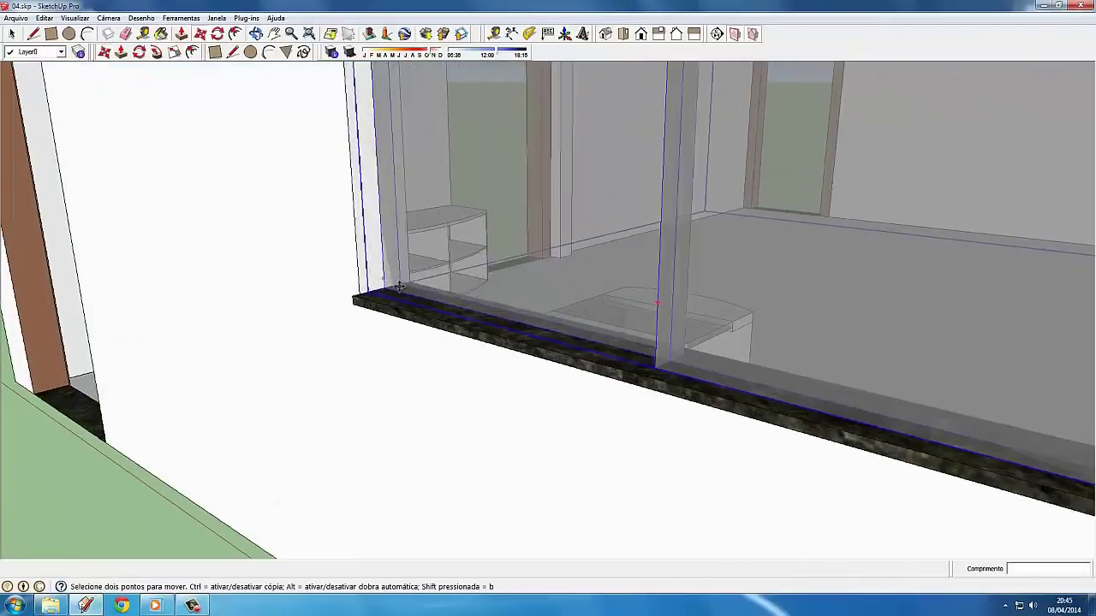
{"action": "scroll", "coordinate": [435, 417], "scroll_direction": "down", "scroll_amount": 5}
{"action": "middle_click_drag", "start_coordinate": [435, 418], "coordinate": [50, 53]}
Bring the porta 2.skp door file from Blocos into the model.
{"action": "left_click", "coordinate": [50, 606]}
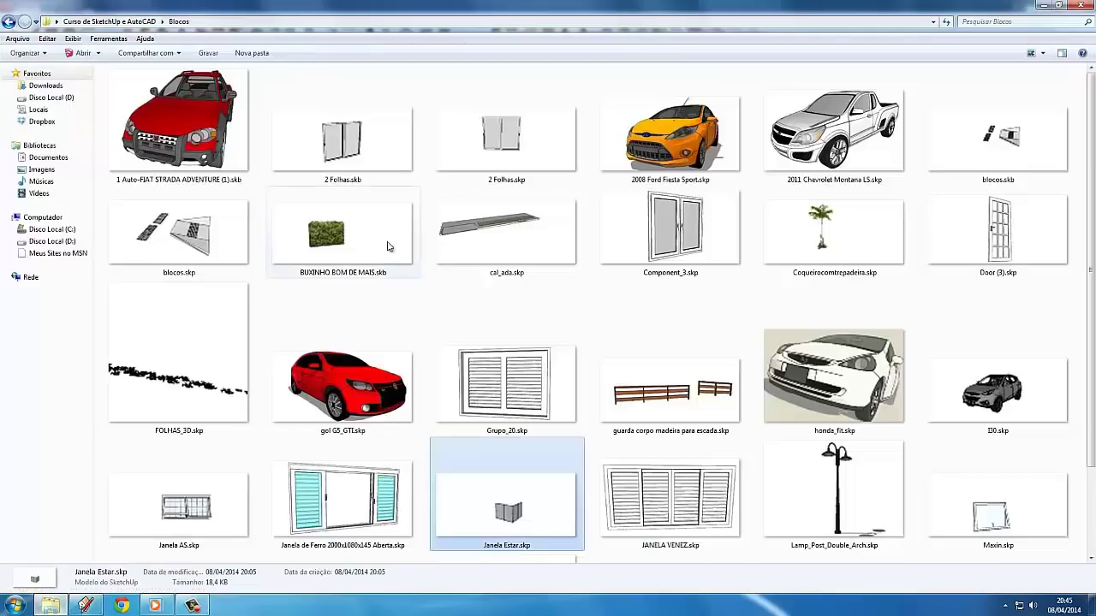
{"action": "left_click", "coordinate": [670, 509]}
{"action": "scroll", "coordinate": [709, 396], "scroll_direction": "up", "scroll_amount": 2}
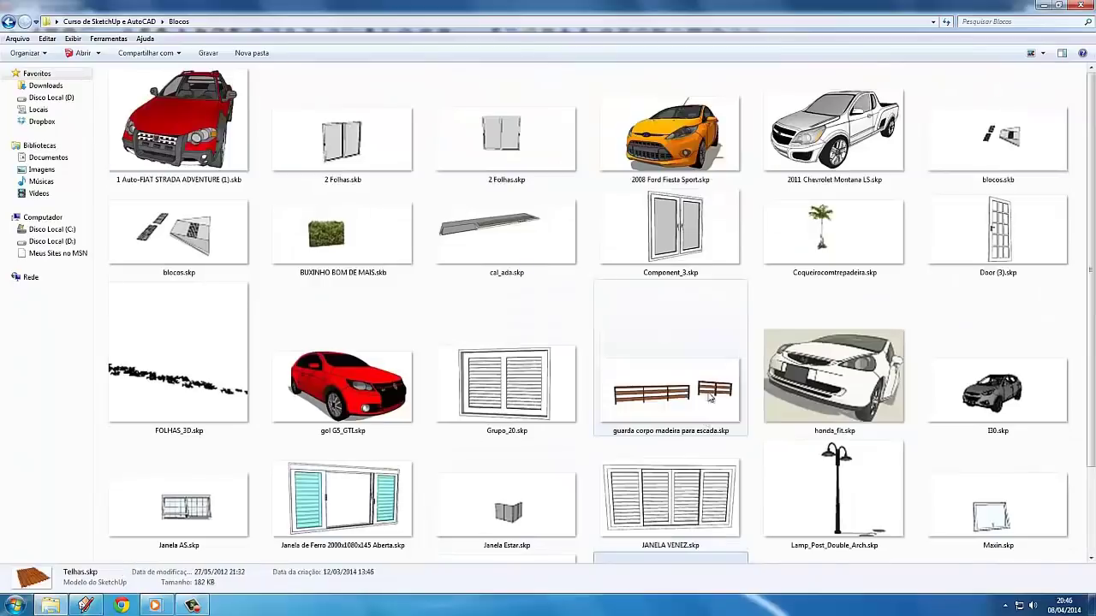
{"action": "left_click", "coordinate": [670, 505]}
{"action": "scroll", "coordinate": [670, 505], "scroll_direction": "down", "scroll_amount": 3}
{"action": "left_click_drag", "start_coordinate": [180, 501], "coordinate": [260, 444]}
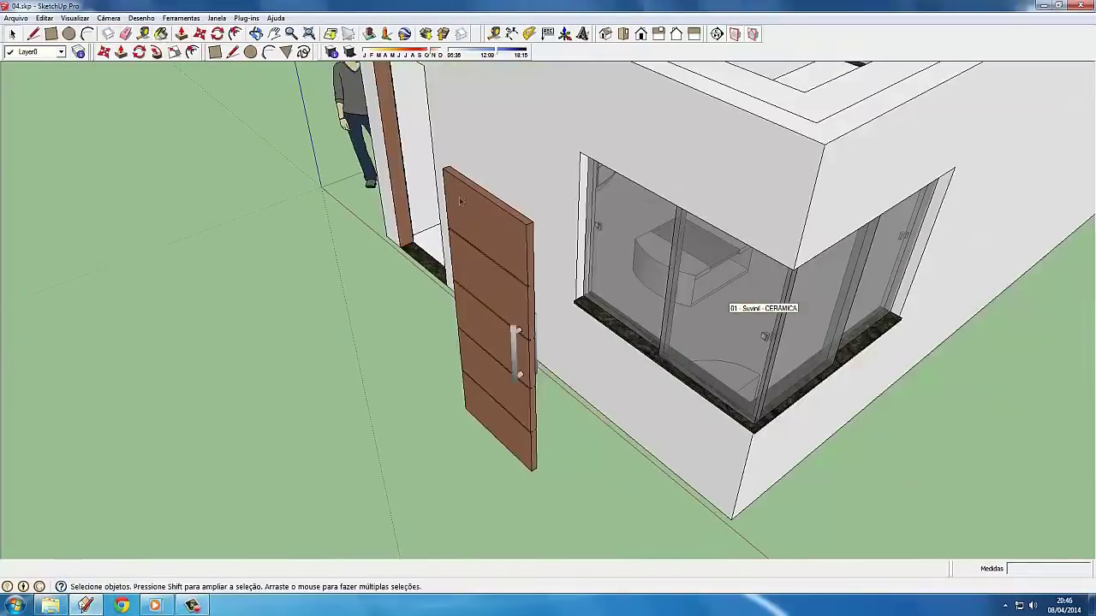
Select the placed porta 2 door and use Move (M) to shift it into the doorway.
{"action": "left_click", "coordinate": [459, 200]}
{"action": "key", "text": "m"}
{"action": "scroll", "coordinate": [362, 81], "scroll_direction": "up", "scroll_amount": 5}
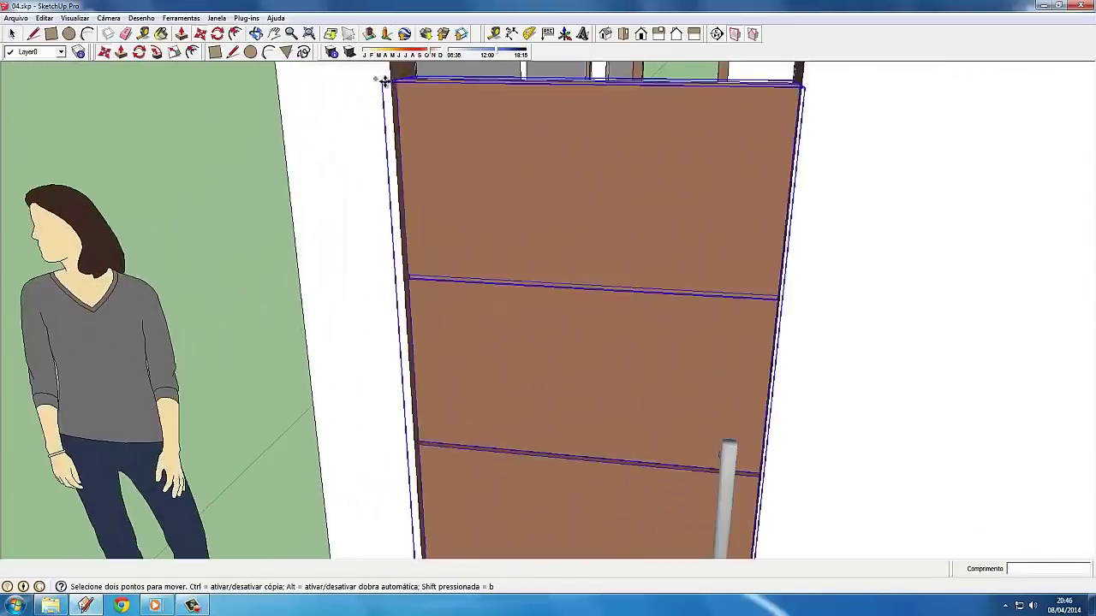
{"action": "left_click", "coordinate": [396, 80]}
{"action": "middle_click_drag", "start_coordinate": [396, 80], "coordinate": [281, 285]}
{"action": "scroll", "coordinate": [440, 277], "scroll_direction": "up", "scroll_amount": 2}
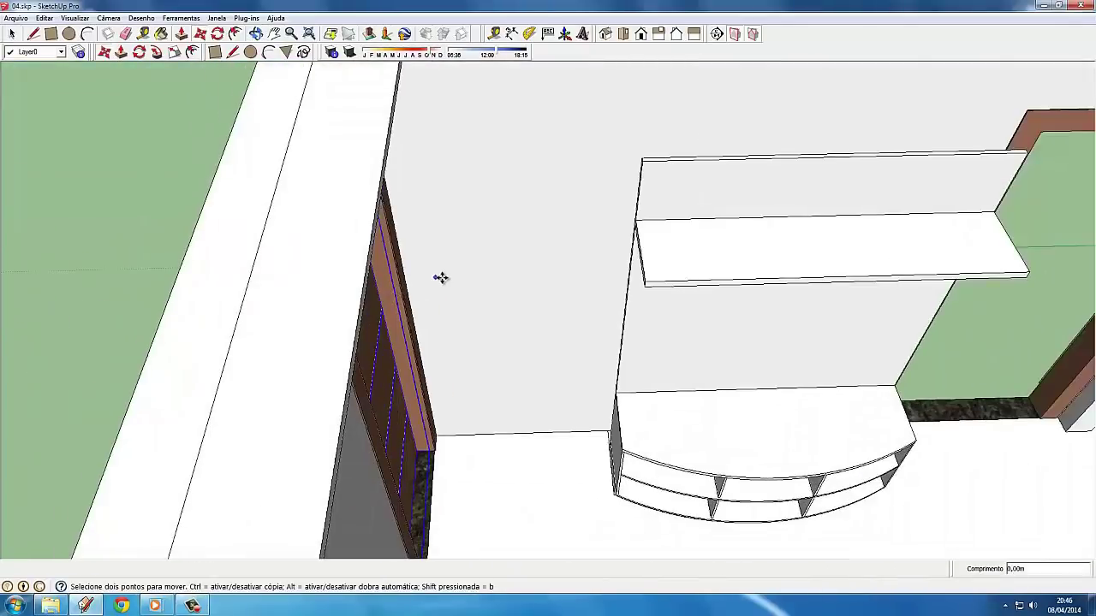
{"action": "scroll", "coordinate": [446, 277], "scroll_direction": "down", "scroll_amount": 3}
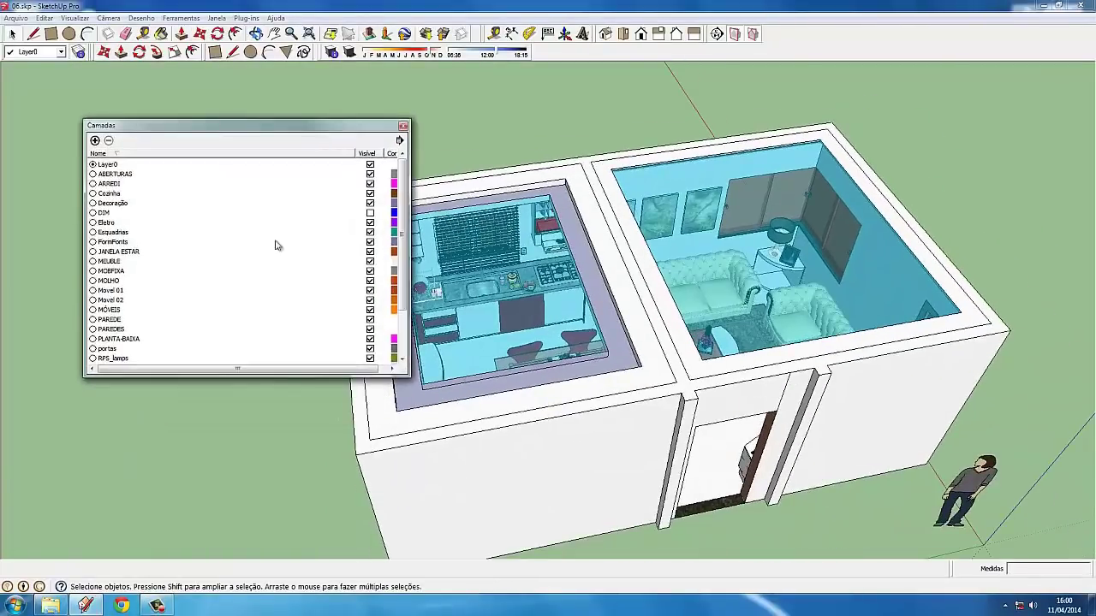
Hide the Cozinha and MÓVEIS layers in the Layers window.
{"action": "left_click", "coordinate": [370, 193]}
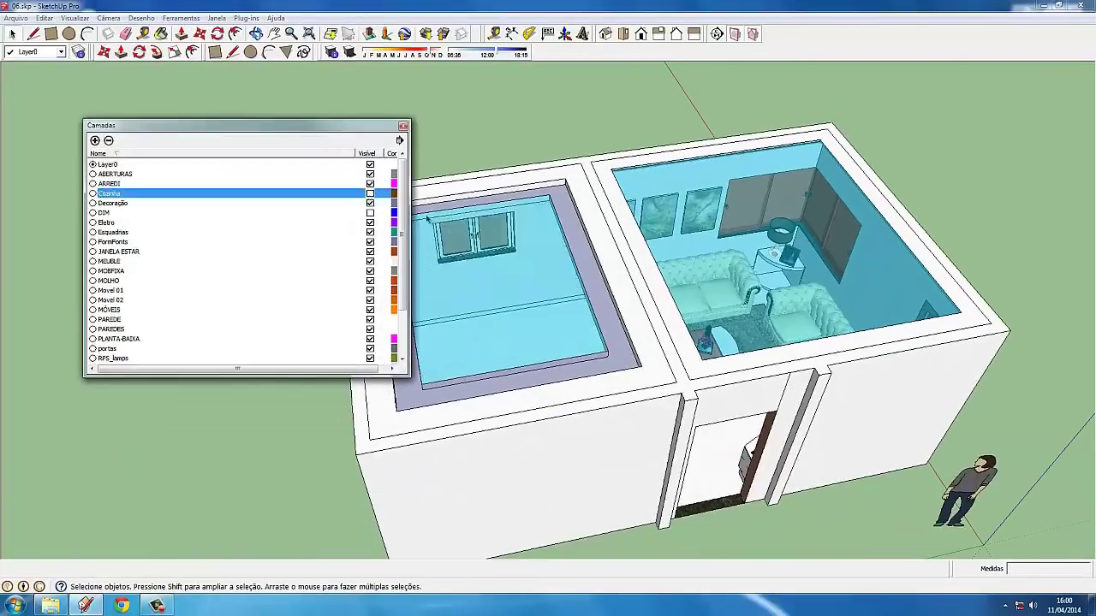
{"action": "left_click_drag", "start_coordinate": [404, 218], "coordinate": [407, 227]}
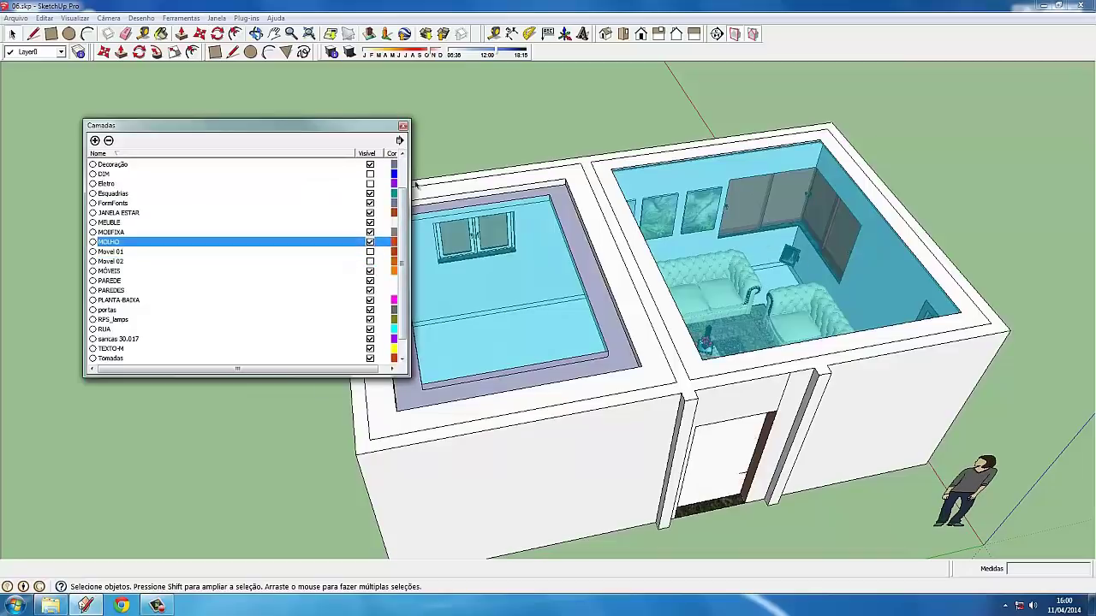
{"action": "left_click", "coordinate": [370, 271]}
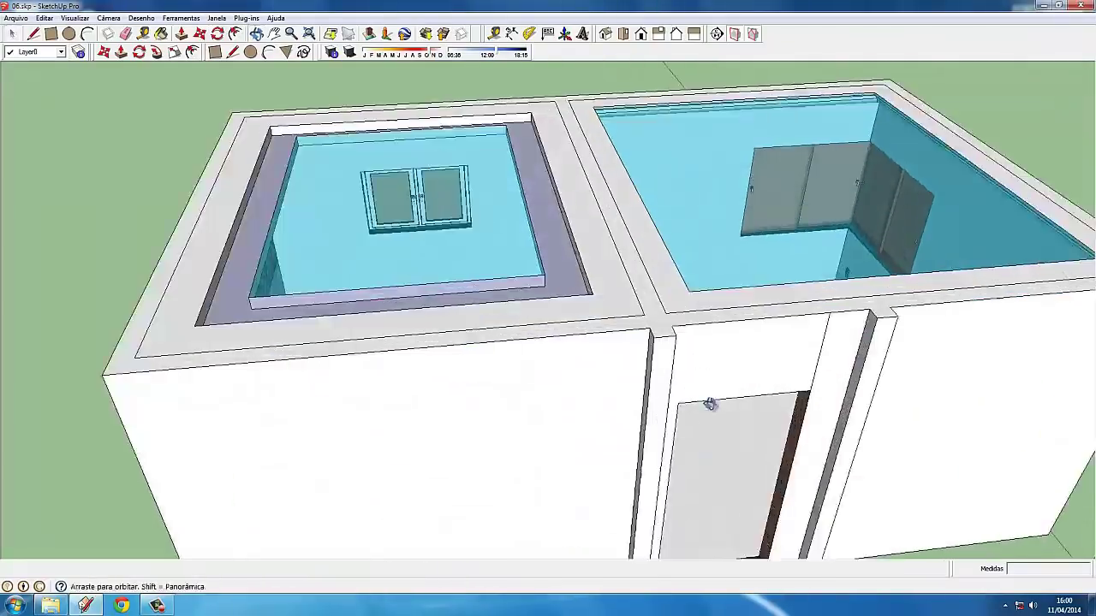
Set the door component's layer through Entity Info.
{"action": "right_click", "coordinate": [715, 379]}
{"action": "left_click", "coordinate": [741, 69]}
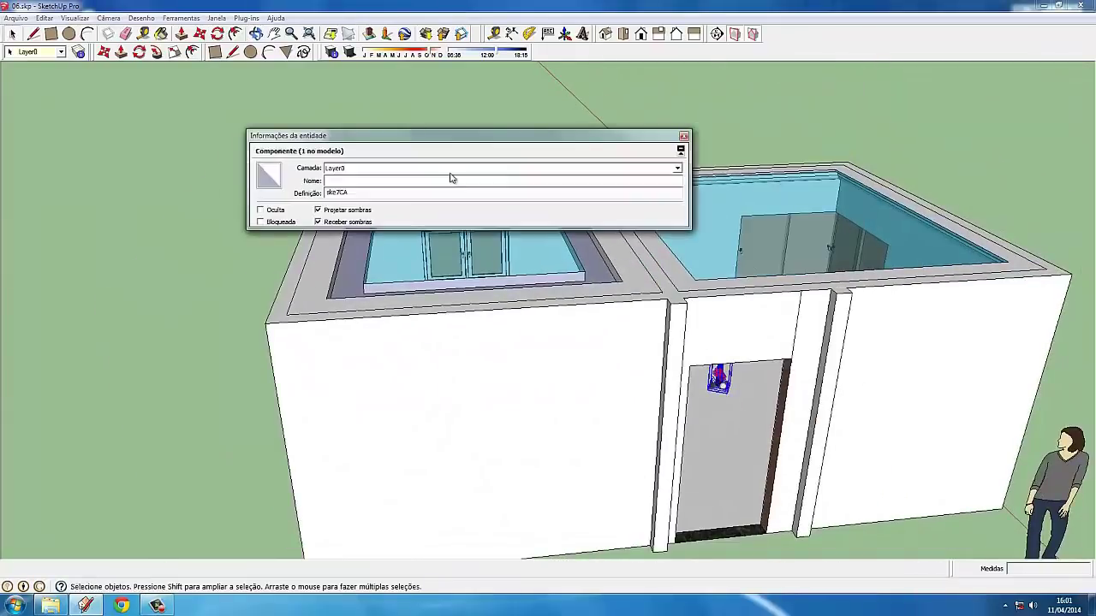
{"action": "left_click", "coordinate": [452, 169]}
{"action": "left_click", "coordinate": [435, 200]}
{"action": "mouse_move", "coordinate": [599, 257]}
{"action": "middle_mouse_down"}
{"action": "mouse_move", "coordinate": [653, 436]}
{"action": "mouse_move", "coordinate": [599, 385]}
{"action": "middle_mouse_up"}
Draw a dividing line across the left ceiling to its middle.
{"action": "scroll", "coordinate": [479, 308], "scroll_direction": "up", "scroll_amount": 3}
{"action": "scroll", "coordinate": [445, 291], "scroll_direction": "up", "scroll_amount": 4}
{"action": "scroll", "coordinate": [368, 299], "scroll_direction": "up", "scroll_amount": 3}
{"action": "key", "text": "l"}
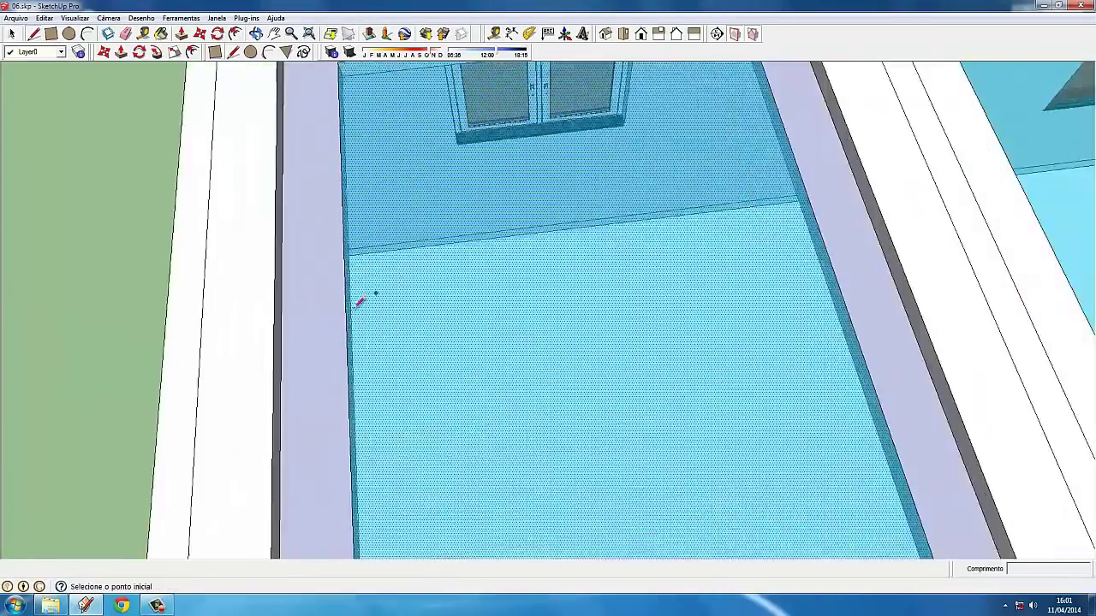
{"action": "scroll", "coordinate": [351, 250], "scroll_direction": "down", "scroll_amount": 3}
{"action": "left_click", "coordinate": [663, 282]}
{"action": "scroll", "coordinate": [547, 291], "scroll_direction": "down", "scroll_amount": 2}
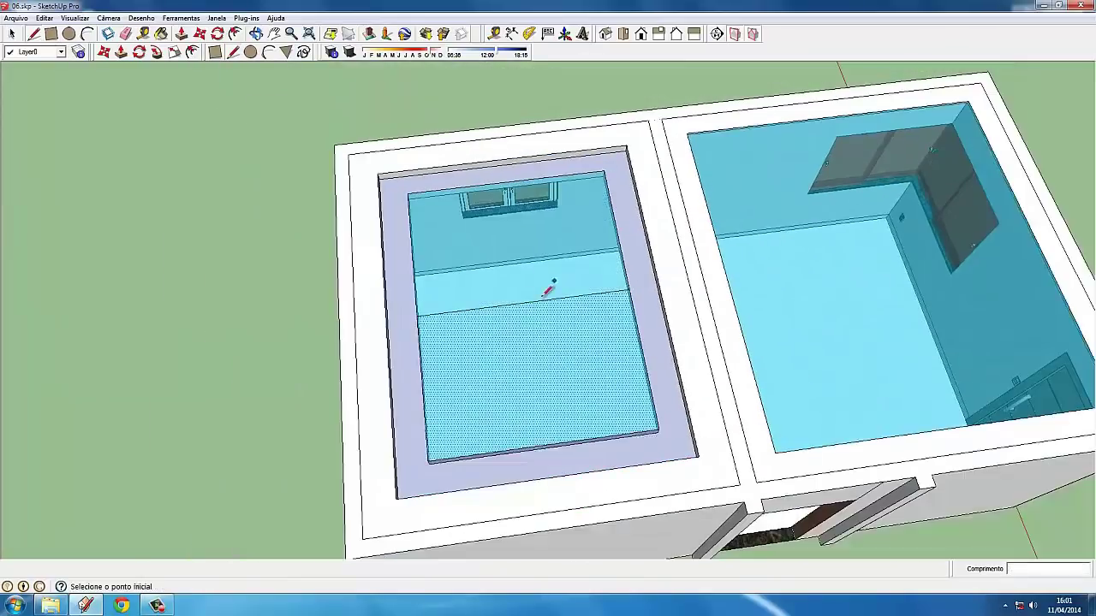
{"action": "left_click", "coordinate": [518, 257]}
{"action": "scroll", "coordinate": [648, 157], "scroll_direction": "down", "scroll_amount": 1}
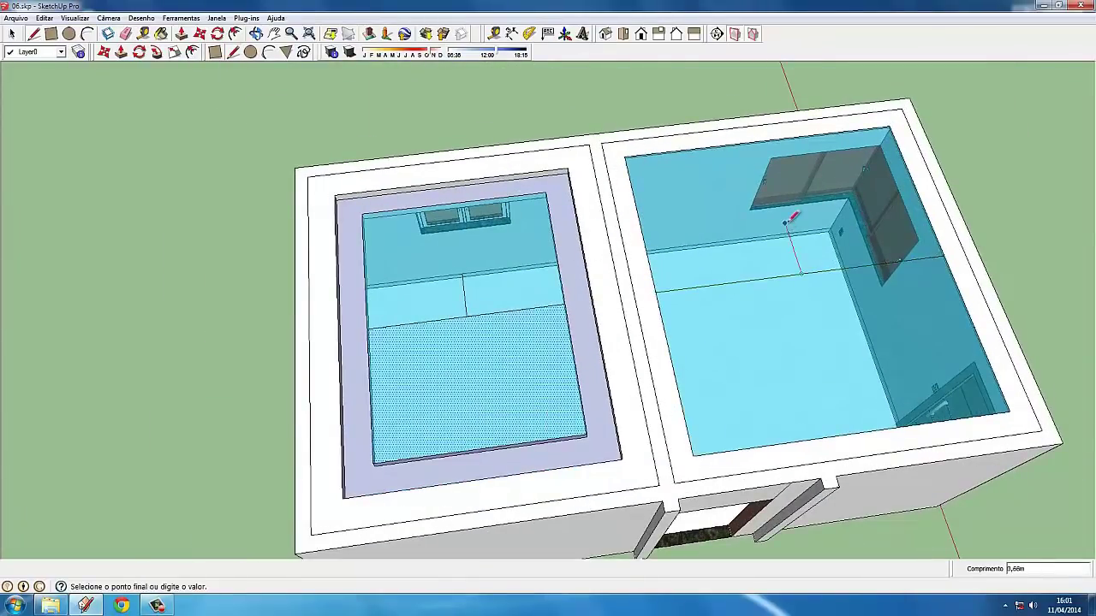
{"action": "key", "text": "space"}
Select the ventilatore.skp ceiling-fan model in the Ventilador folder.
{"action": "scroll", "coordinate": [480, 257], "scroll_direction": "up", "scroll_amount": 3}
{"action": "scroll", "coordinate": [722, 220], "scroll_direction": "down", "scroll_amount": 5}
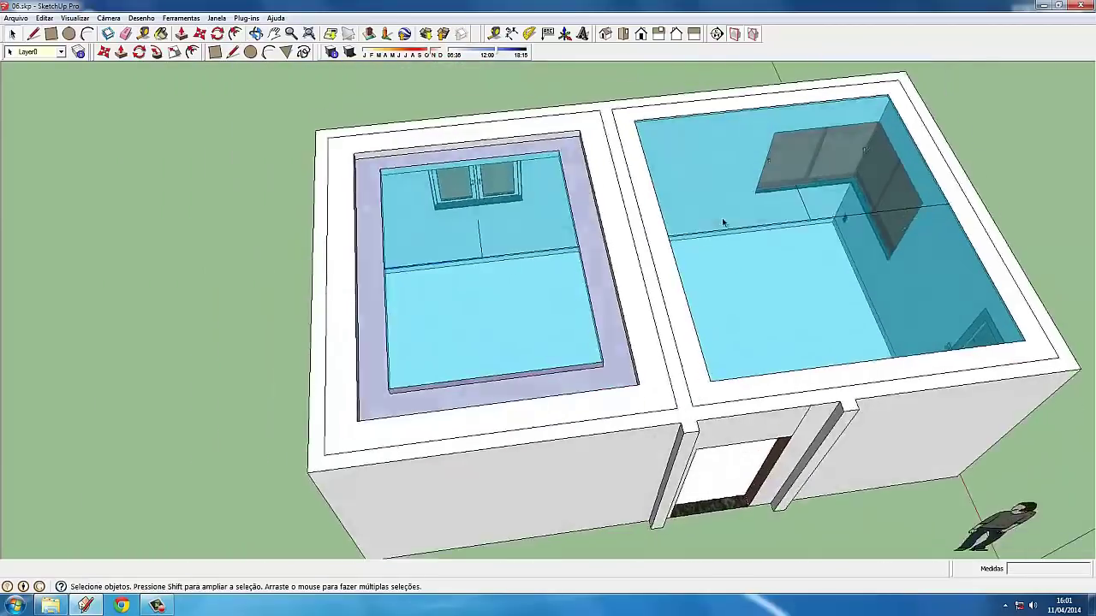
{"action": "scroll", "coordinate": [732, 224], "scroll_direction": "down", "scroll_amount": 2}
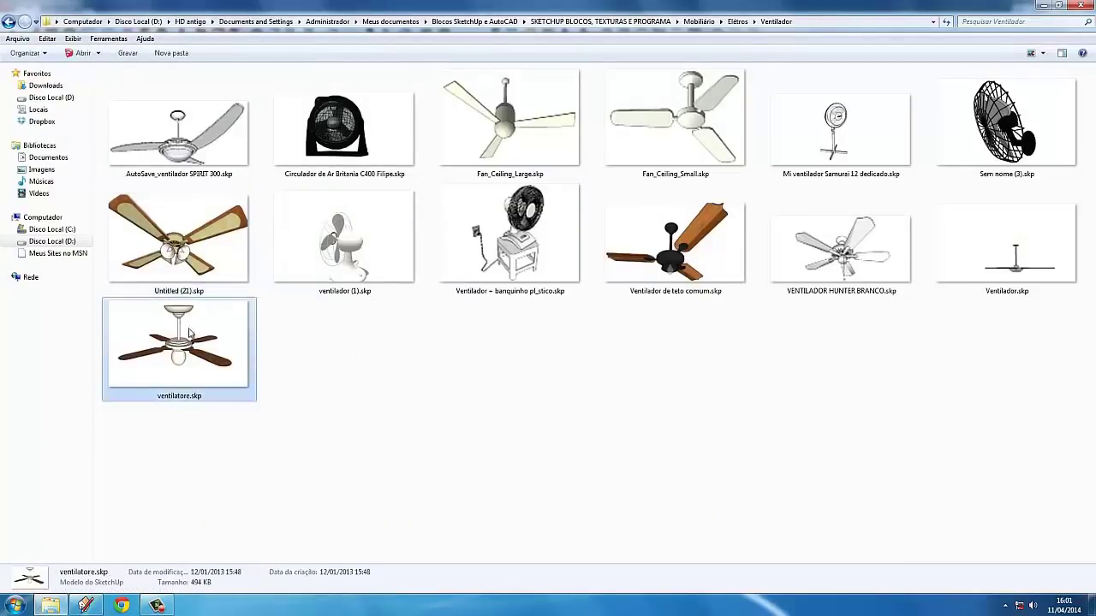
{"action": "left_click", "coordinate": [861, 268]}
{"action": "left_click", "coordinate": [252, 357]}
Bring the ventilatore.skp fan into the room and scale it to 1,11.
{"action": "left_click_drag", "start_coordinate": [179, 351], "coordinate": [539, 321]}
{"action": "mouse_move", "coordinate": [540, 261]}
{"action": "middle_mouse_down"}
{"action": "mouse_move", "coordinate": [588, 321]}
{"action": "mouse_move", "coordinate": [538, 215]}
{"action": "middle_mouse_up"}
{"action": "scroll", "coordinate": [538, 214], "scroll_direction": "up", "scroll_amount": 5}
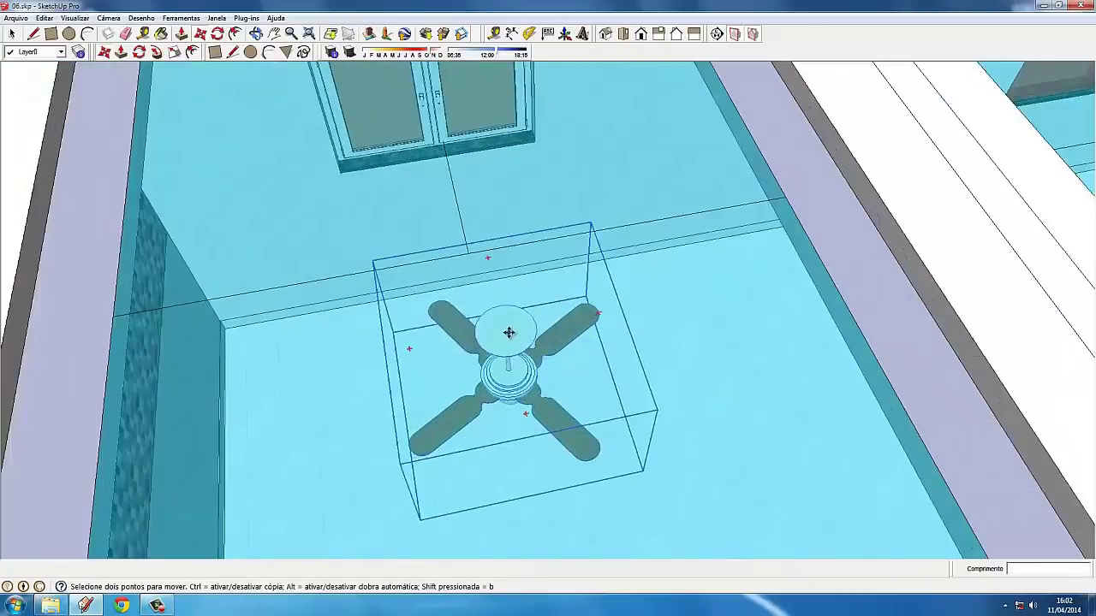
{"action": "scroll", "coordinate": [508, 330], "scroll_direction": "down", "scroll_amount": 5}
{"action": "mouse_move", "coordinate": [453, 247]}
{"action": "middle_mouse_down"}
{"action": "mouse_move", "coordinate": [710, 380]}
{"action": "mouse_move", "coordinate": [187, 92]}
{"action": "middle_mouse_up"}
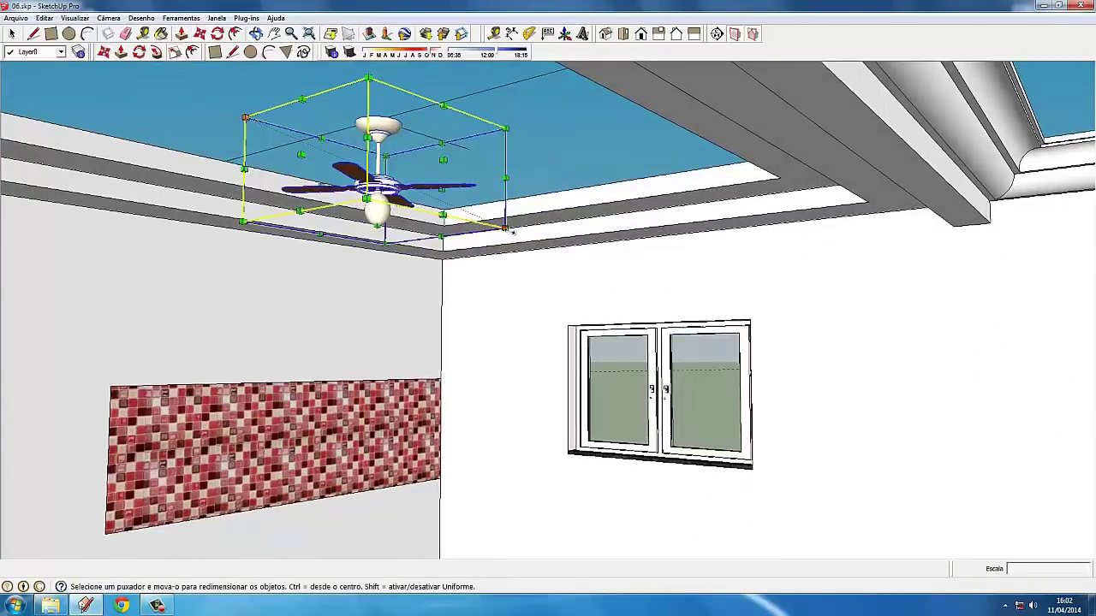
{"action": "left_click_drag", "start_coordinate": [506, 229], "coordinate": [541, 265]}
{"action": "mouse_move", "coordinate": [541, 265]}
{"action": "middle_mouse_down"}
{"action": "mouse_move", "coordinate": [419, 195]}
{"action": "mouse_move", "coordinate": [333, 532]}
{"action": "middle_mouse_up"}
Move the fan to the room's centre using the Top view.
{"action": "key", "text": "l"}
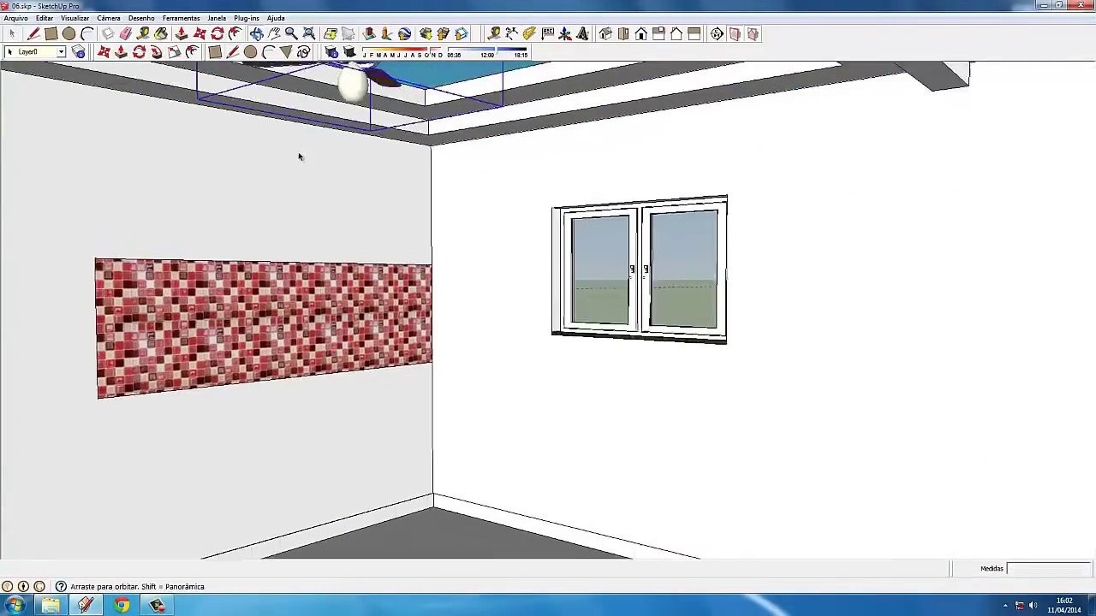
{"action": "middle_click_drag", "start_coordinate": [299, 157], "coordinate": [630, 407]}
{"action": "key", "text": "m"}
{"action": "key", "text": "F2"}
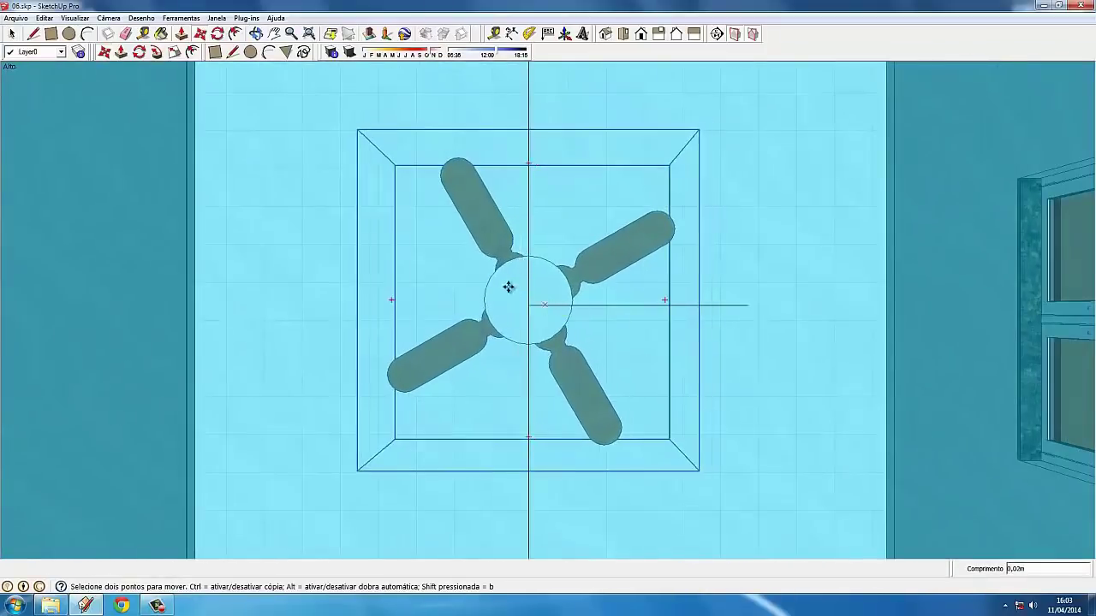
{"action": "scroll", "coordinate": [531, 305], "scroll_direction": "down", "scroll_amount": 5}
{"action": "mouse_move", "coordinate": [513, 314]}
{"action": "middle_mouse_down", "text": "shift"}
{"action": "mouse_move", "coordinate": [535, 204]}
{"action": "mouse_move", "coordinate": [232, 513]}
{"action": "mouse_move", "coordinate": [555, 259]}
{"action": "middle_mouse_up", "text": "shift"}
{"action": "key", "text": "space"}
{"action": "scroll", "coordinate": [555, 258], "scroll_direction": "down", "scroll_amount": 3}
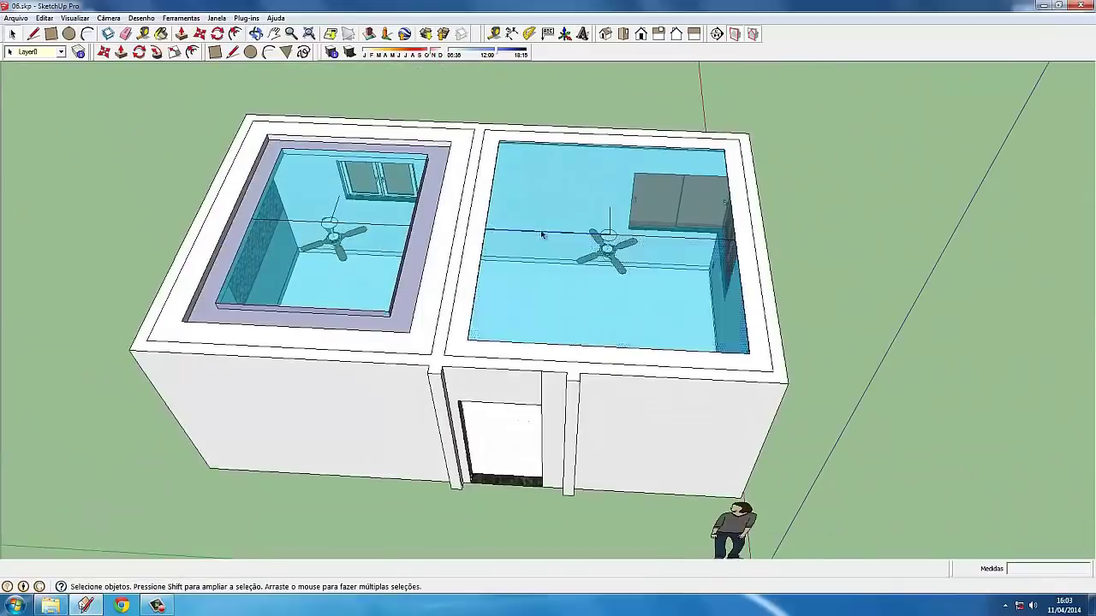
{"action": "scroll", "coordinate": [547, 257], "scroll_direction": "up", "scroll_amount": 5}
Replace the tinted-glass ceilings with an opaque light grey from the Cores collection.
{"action": "scroll", "coordinate": [342, 214], "scroll_direction": "down", "scroll_amount": 1}
{"action": "key", "text": "b"}
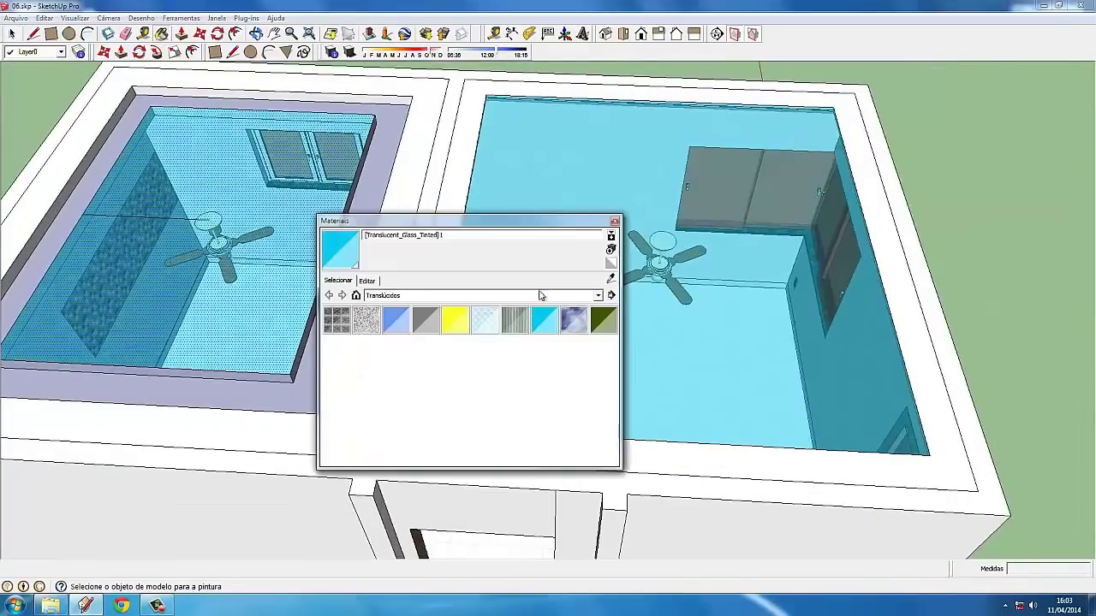
{"action": "left_click", "coordinate": [366, 280]}
{"action": "left_click", "coordinate": [371, 349]}
{"action": "left_click", "coordinate": [338, 280]}
{"action": "left_click", "coordinate": [442, 295]}
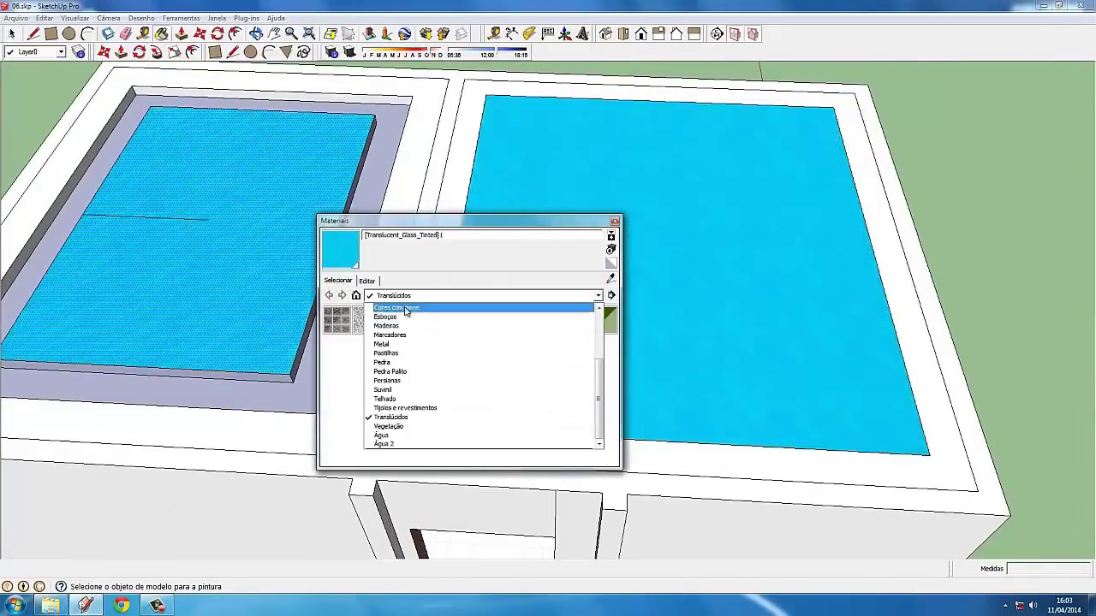
{"action": "left_click", "coordinate": [465, 379]}
{"action": "scroll", "coordinate": [578, 150], "scroll_direction": "up", "scroll_amount": 5}
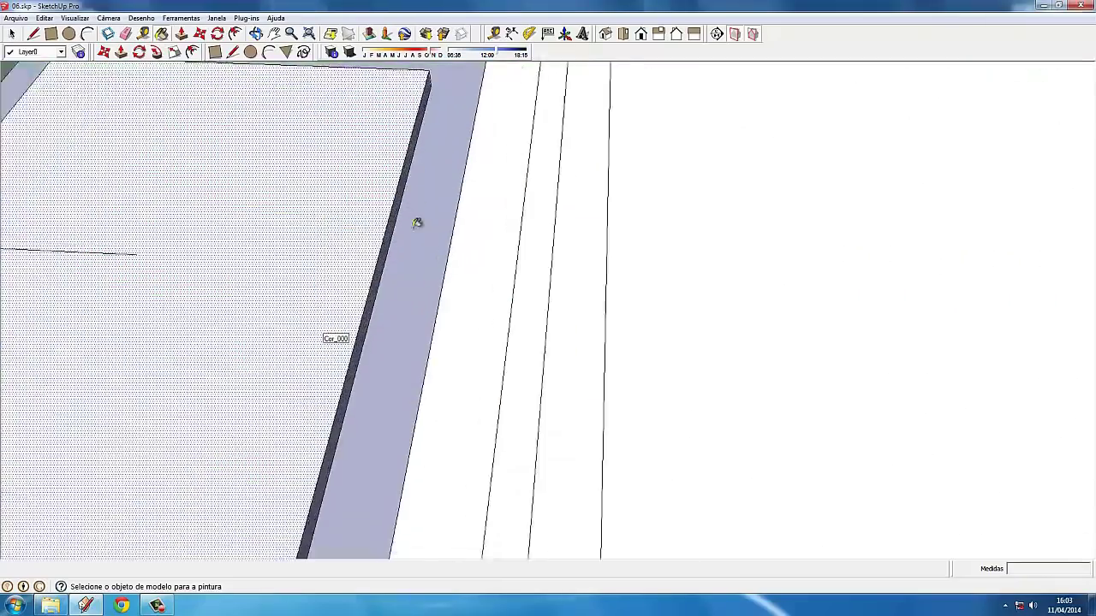
{"action": "scroll", "coordinate": [419, 222], "scroll_direction": "up", "scroll_amount": 5}
{"action": "scroll", "coordinate": [497, 316], "scroll_direction": "up", "scroll_amount": 5}
{"action": "middle_click_drag", "start_coordinate": [525, 183], "coordinate": [702, 333]}
{"action": "scroll", "coordinate": [310, 509], "scroll_direction": "down", "scroll_amount": 10}
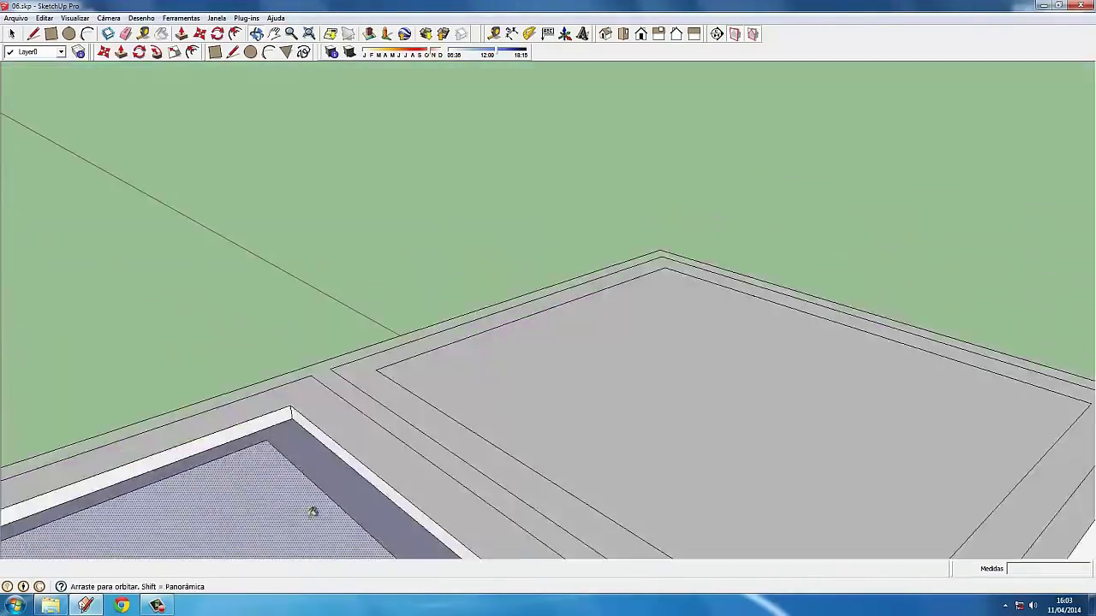
{"action": "key", "text": "r"}
{"action": "scroll", "coordinate": [69, 92], "scroll_direction": "up", "scroll_amount": 2}
Orbit inside to the living room and set the Zoom field of view to 35°.
{"action": "key", "text": "space"}
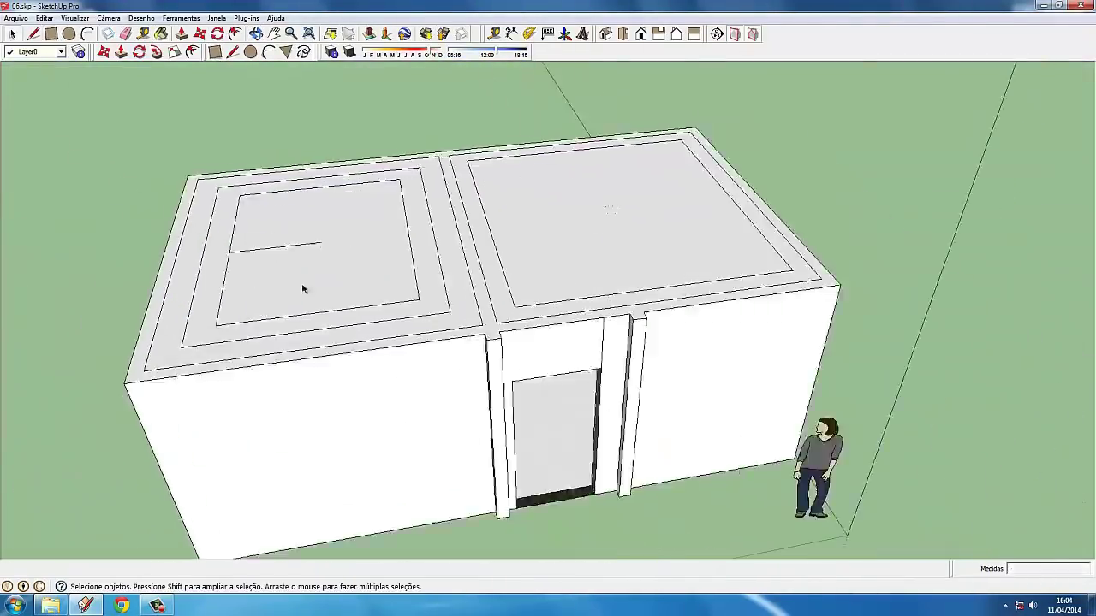
{"action": "scroll", "coordinate": [472, 411], "scroll_direction": "up", "scroll_amount": 5}
{"action": "mouse_move", "coordinate": [472, 411]}
{"action": "middle_mouse_down"}
{"action": "mouse_move", "coordinate": [326, 325]}
{"action": "mouse_move", "coordinate": [417, 230]}
{"action": "mouse_move", "coordinate": [406, 215]}
{"action": "mouse_move", "coordinate": [425, 166]}
{"action": "middle_mouse_up"}
{"action": "scroll", "coordinate": [411, 218], "scroll_direction": "down", "scroll_amount": 5}
{"action": "scroll", "coordinate": [419, 220], "scroll_direction": "down", "scroll_amount": 5}
{"action": "scroll", "coordinate": [424, 166], "scroll_direction": "down", "scroll_amount": 5}
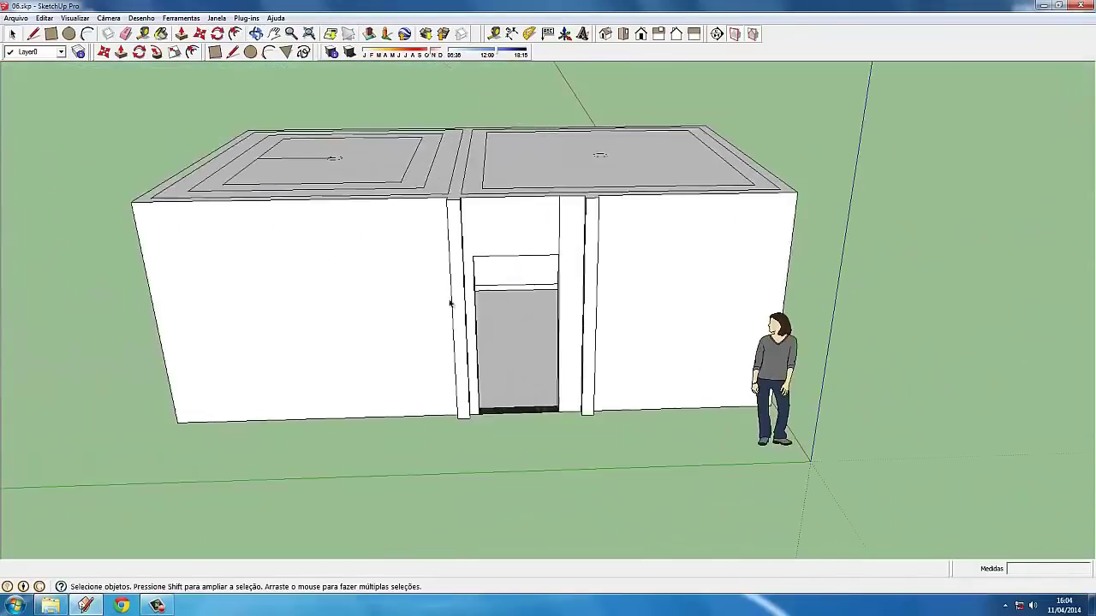
{"action": "scroll", "coordinate": [385, 272], "scroll_direction": "up", "scroll_amount": 3}
{"action": "scroll", "coordinate": [385, 272], "scroll_direction": "up", "scroll_amount": 3}
{"action": "key", "text": "z"}
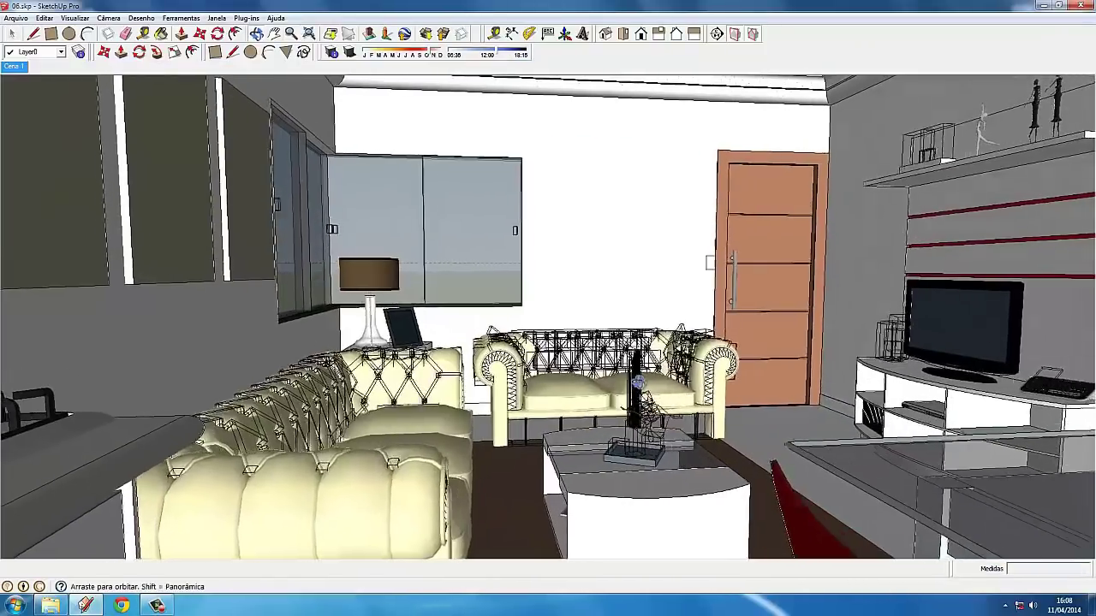
{"action": "middle_click_drag", "start_coordinate": [548, 316], "coordinate": [531, 317]}
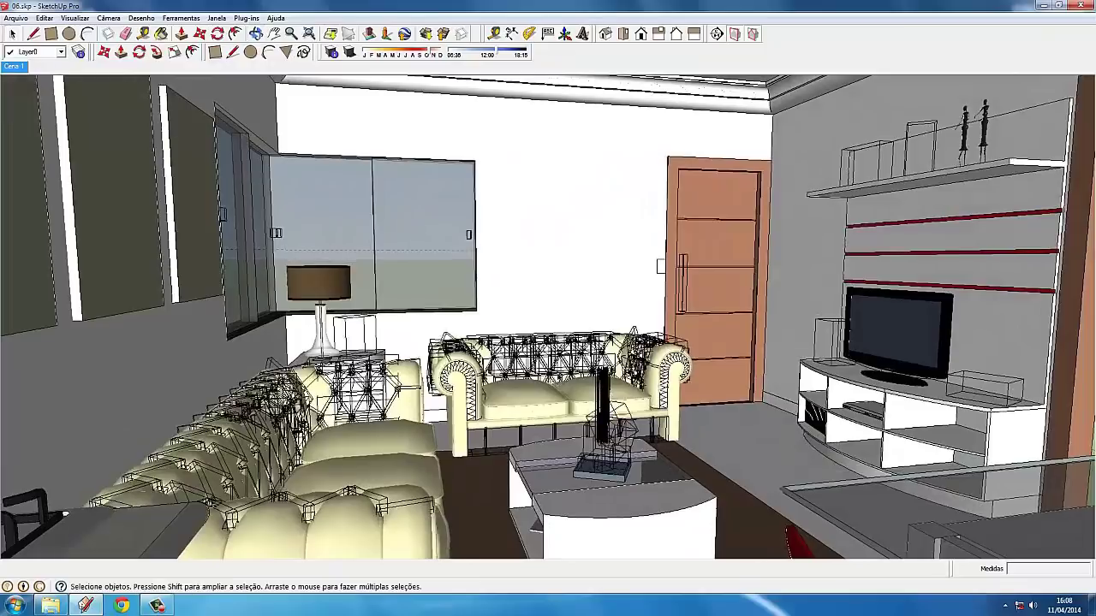
Frame the living room and add a new scene, Cena 2, from the Cena 1 tab.
{"action": "middle_click_drag", "start_coordinate": [551, 377], "coordinate": [148, 94]}
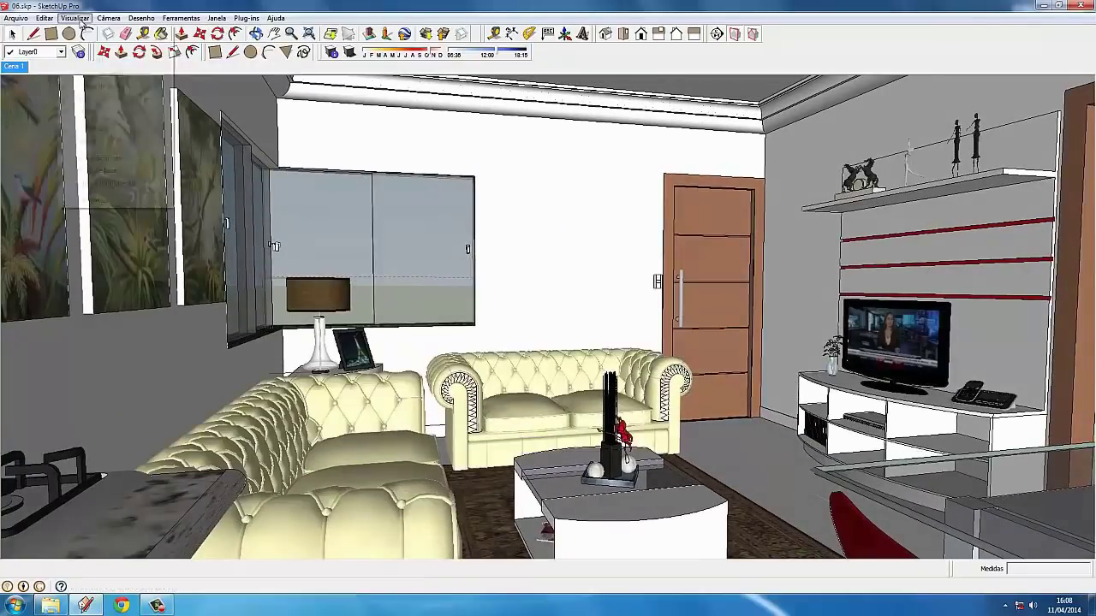
{"action": "left_click", "coordinate": [75, 18]}
{"action": "right_click", "coordinate": [24, 67]}
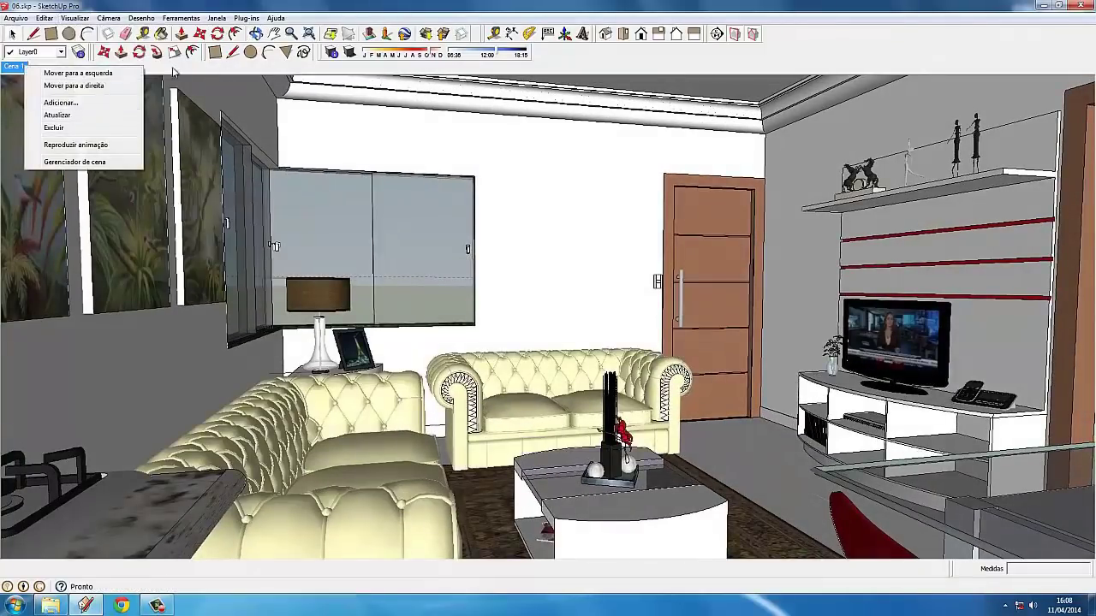
{"action": "left_click", "coordinate": [74, 18]}
{"action": "left_click", "coordinate": [199, 196]}
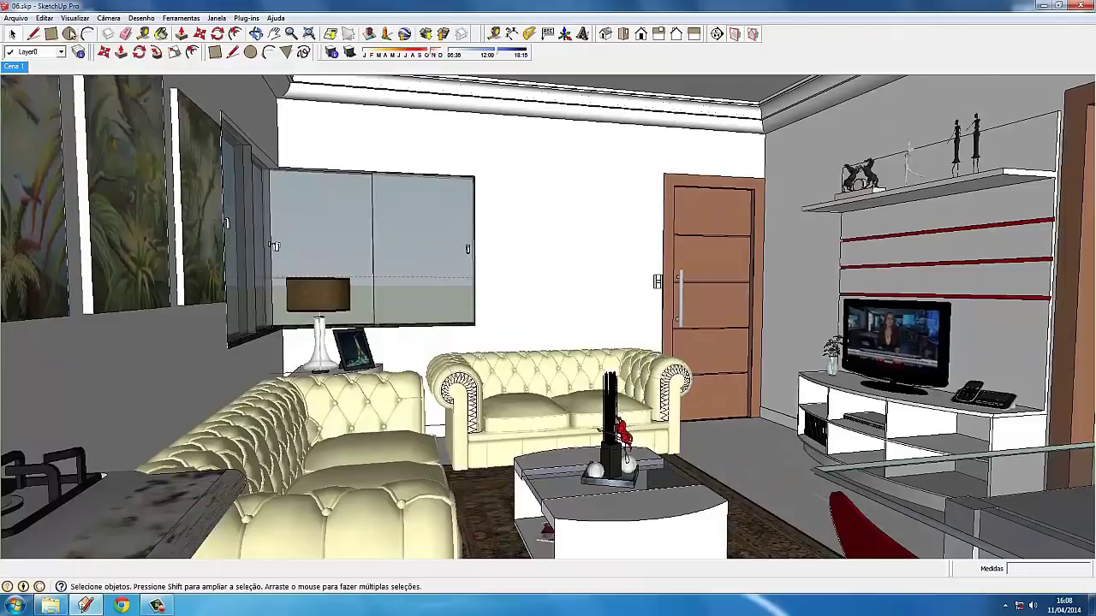
{"action": "right_click", "coordinate": [22, 67]}
{"action": "left_click", "coordinate": [47, 102]}
Return to Cena 1 and check V-Ray's Camera settings: F-number 5,0, ISO 150, shutter 50.
{"action": "left_click", "coordinate": [13, 69]}
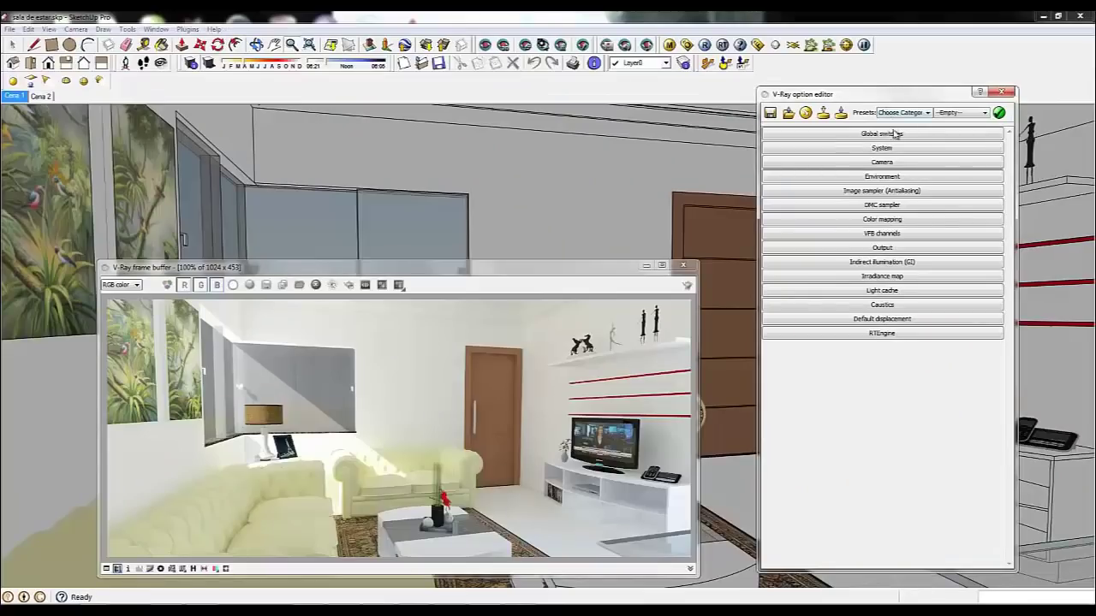
{"action": "left_click", "coordinate": [889, 149]}
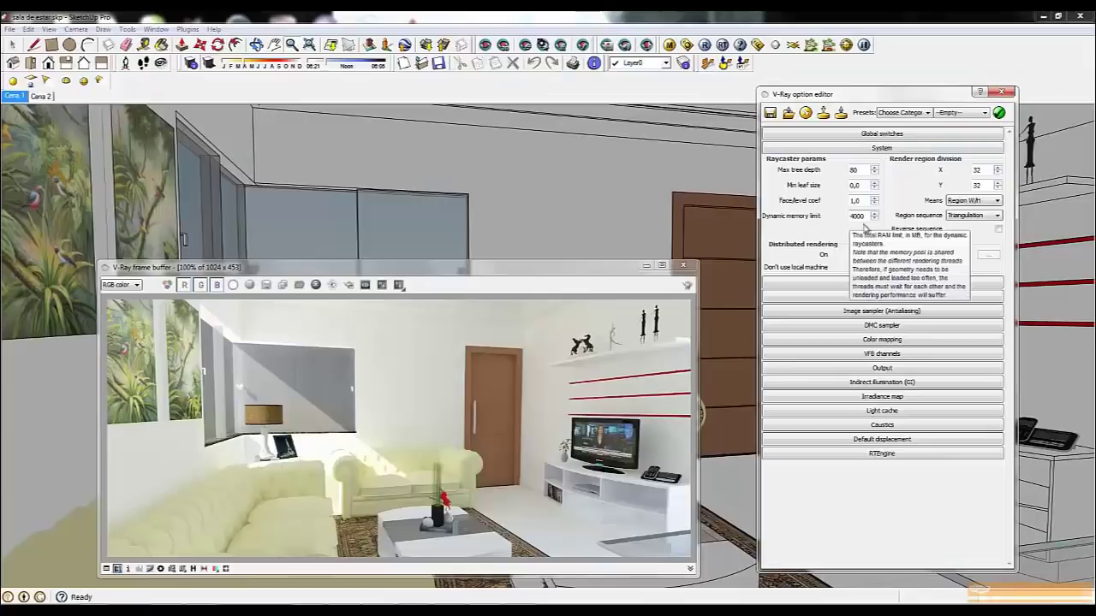
{"action": "left_click", "coordinate": [874, 150]}
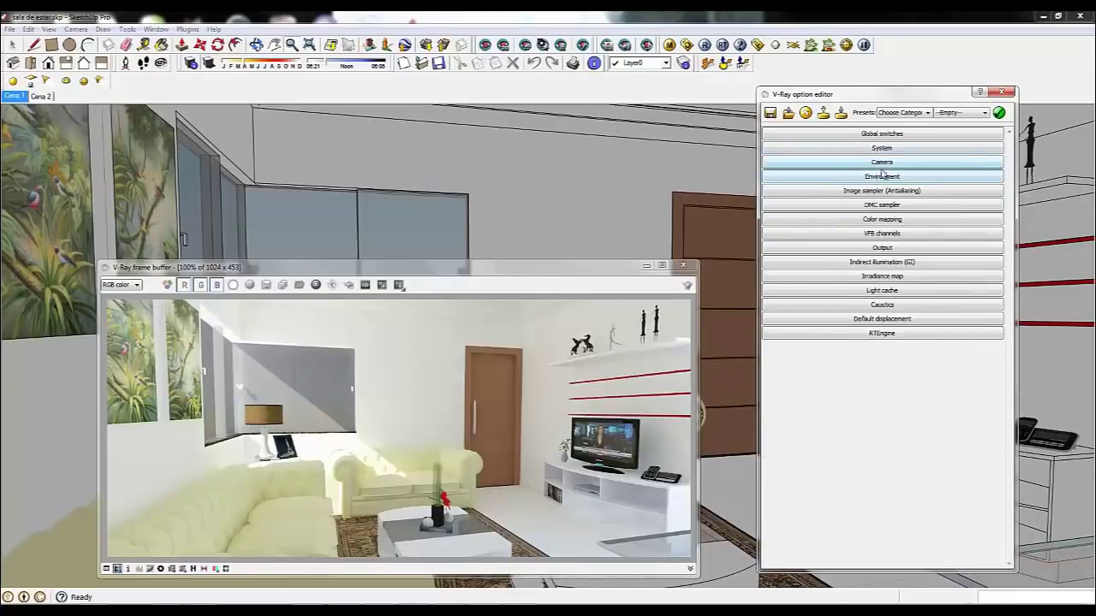
{"action": "left_click", "coordinate": [881, 161]}
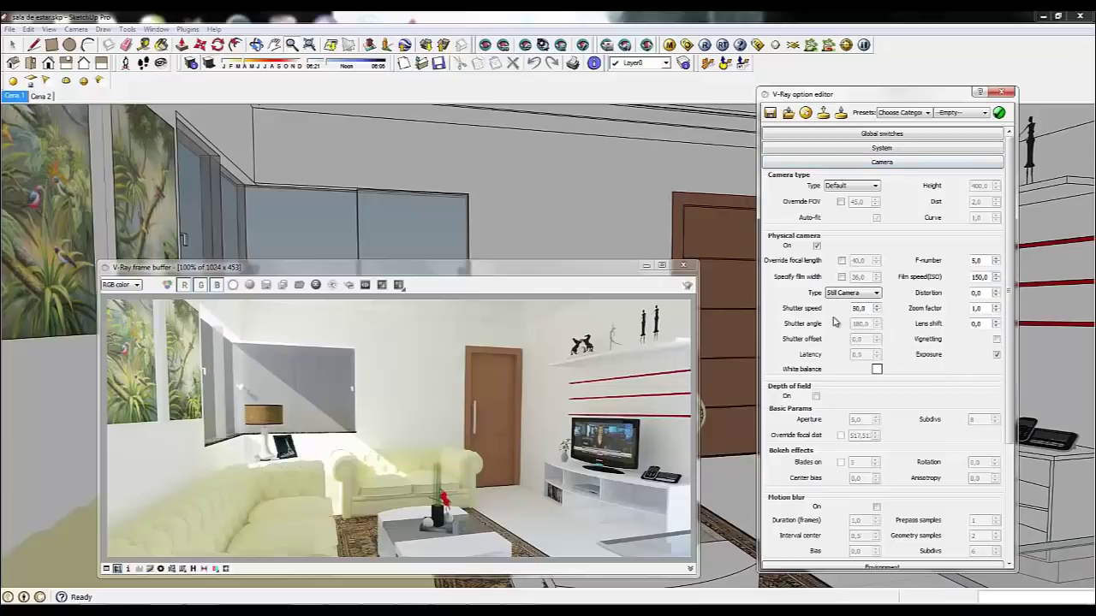
Keep Adaptive DMC as the V-Ray image sampler type.
{"action": "left_click", "coordinate": [895, 163]}
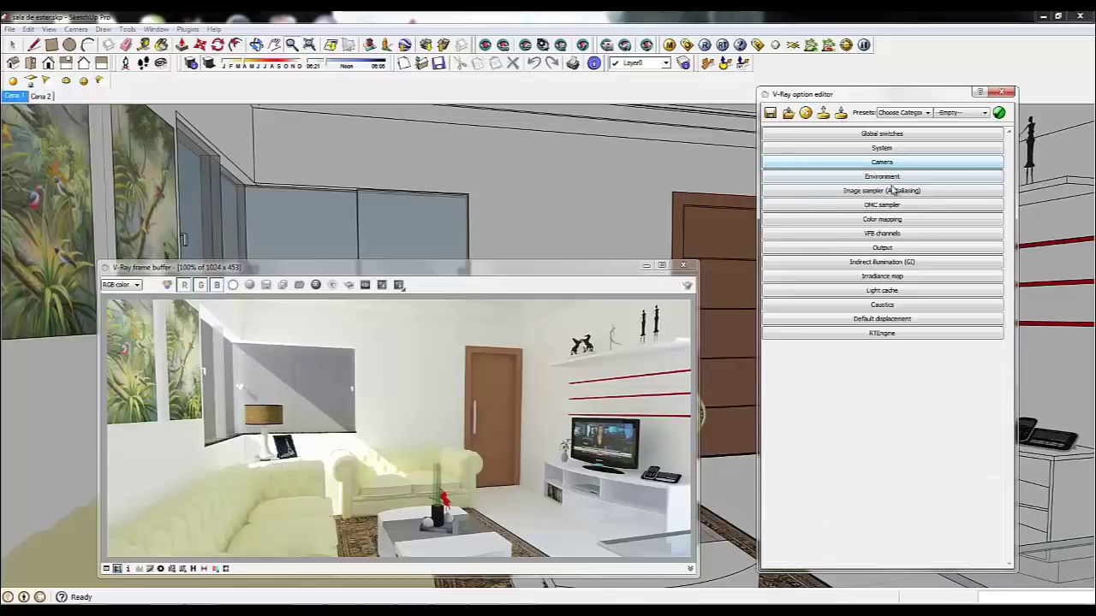
{"action": "left_click", "coordinate": [894, 190]}
{"action": "left_click", "coordinate": [856, 213]}
{"action": "left_click", "coordinate": [857, 231]}
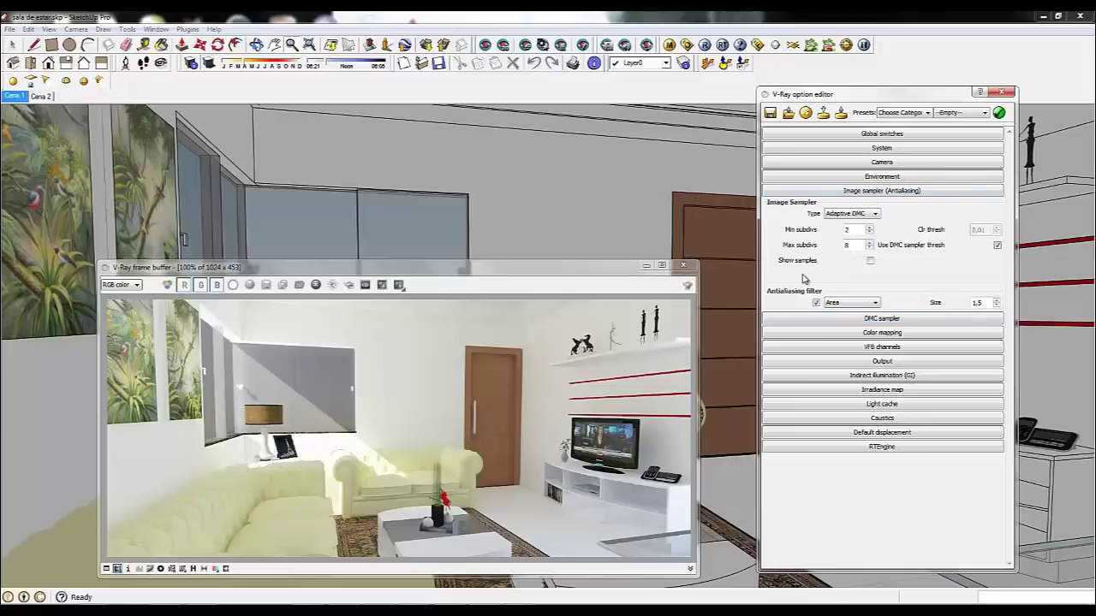
Review DMC sampler and Exponential colour mapping, selecting the Bright multiplier (1,0).
{"action": "left_click", "coordinate": [874, 318]}
{"action": "left_click", "coordinate": [875, 218]}
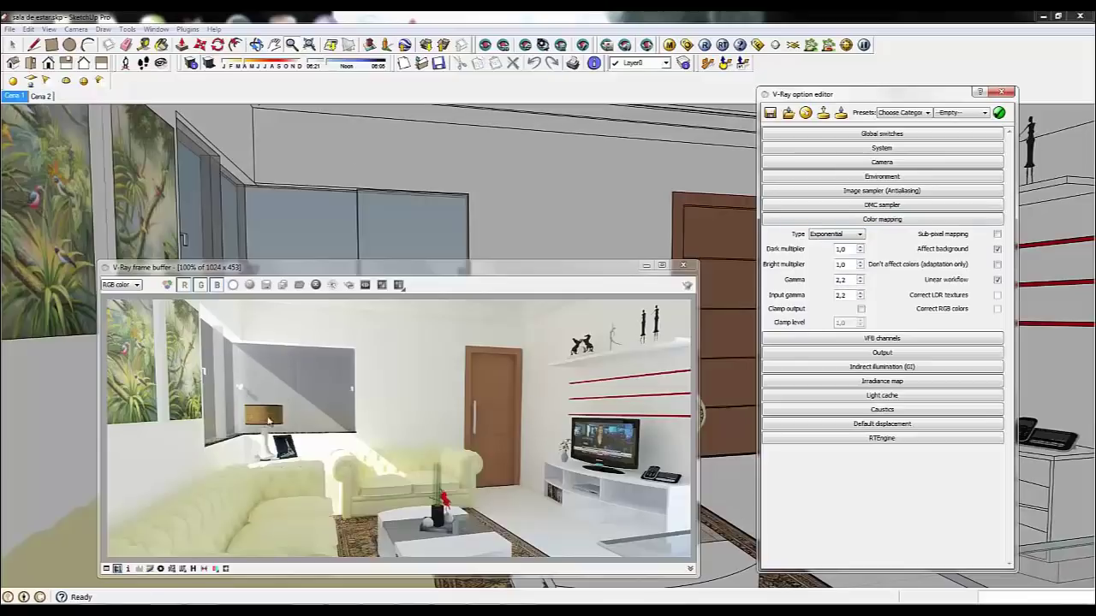
{"action": "key", "text": "Tab"}
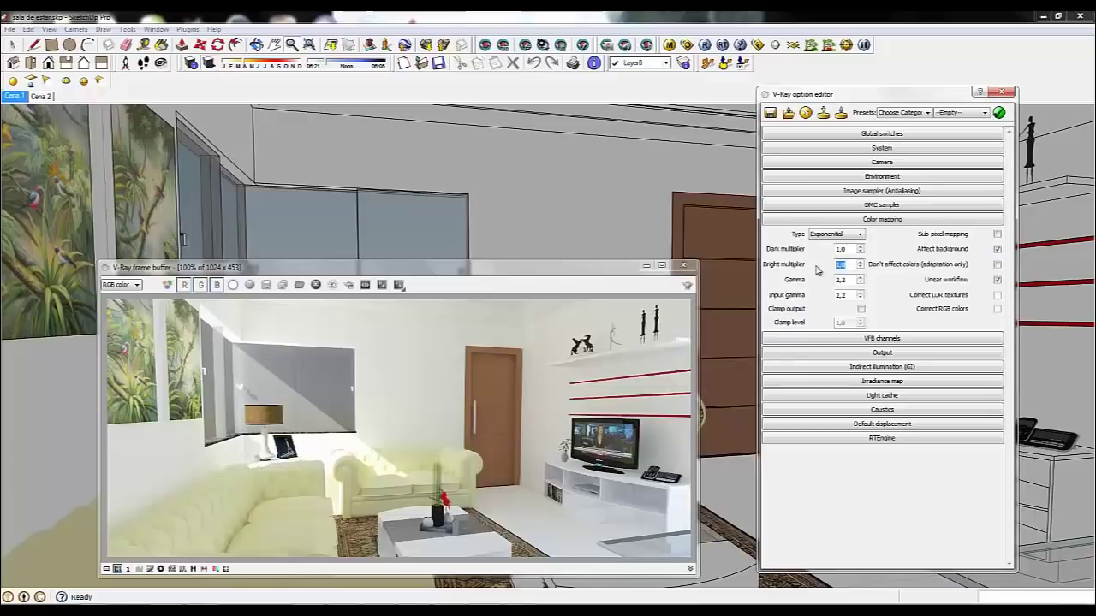